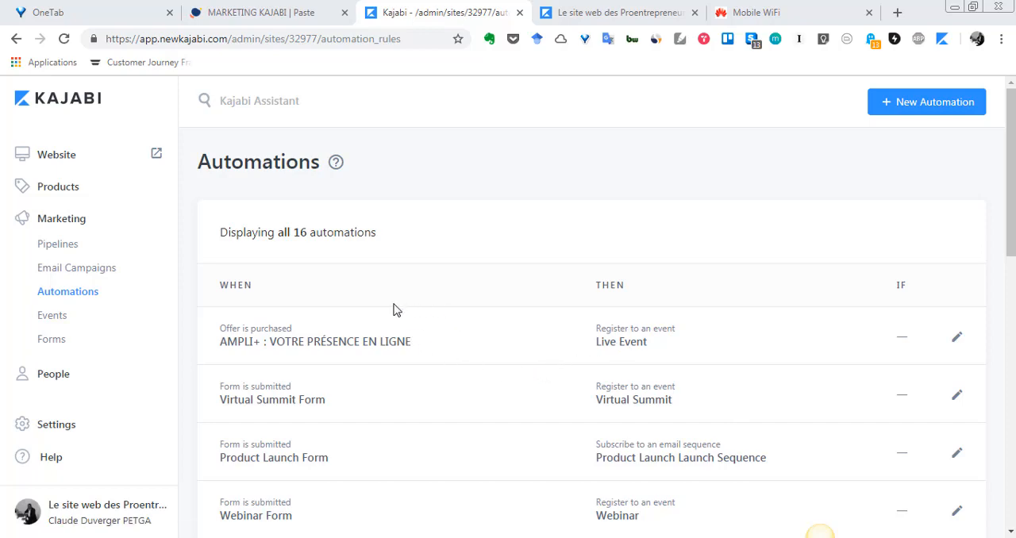
Review the list of automations, comparing each rule's trigger with its resulting action
{"action": "scroll", "coordinate": [385, 291], "scroll_direction": "down", "scroll_amount": 2}
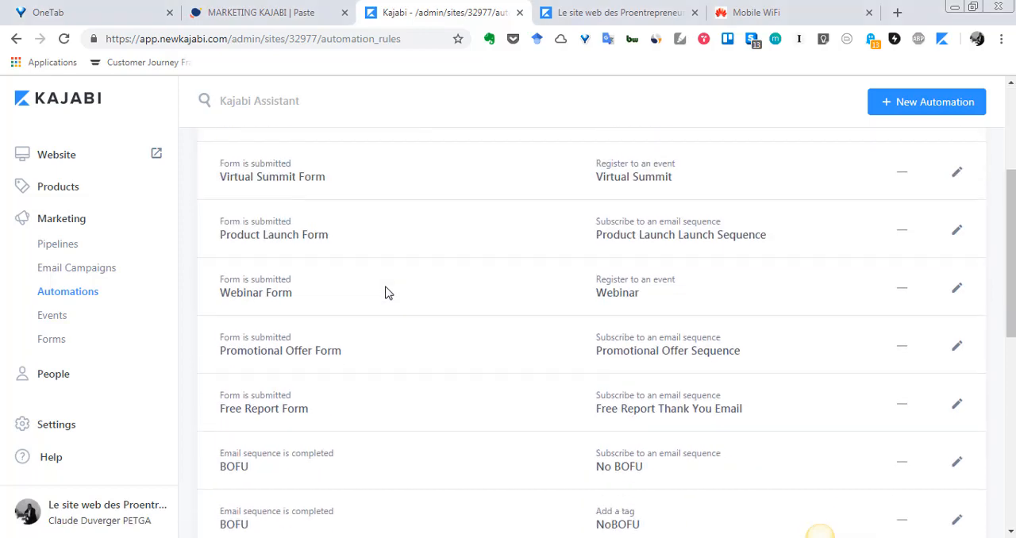
{"action": "scroll", "coordinate": [387, 293], "scroll_direction": "up", "scroll_amount": 1}
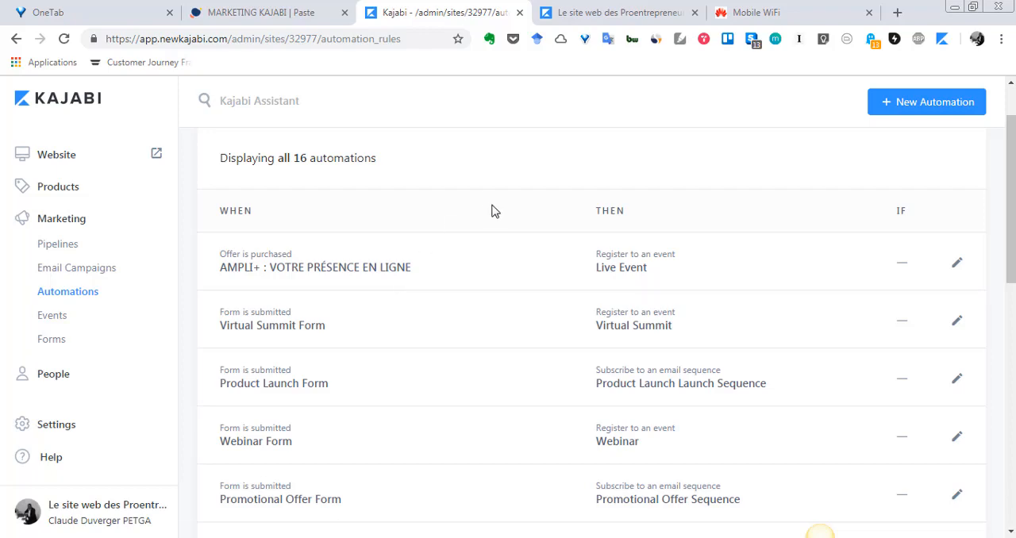
{"action": "scroll", "coordinate": [480, 223], "scroll_direction": "up", "scroll_amount": 1}
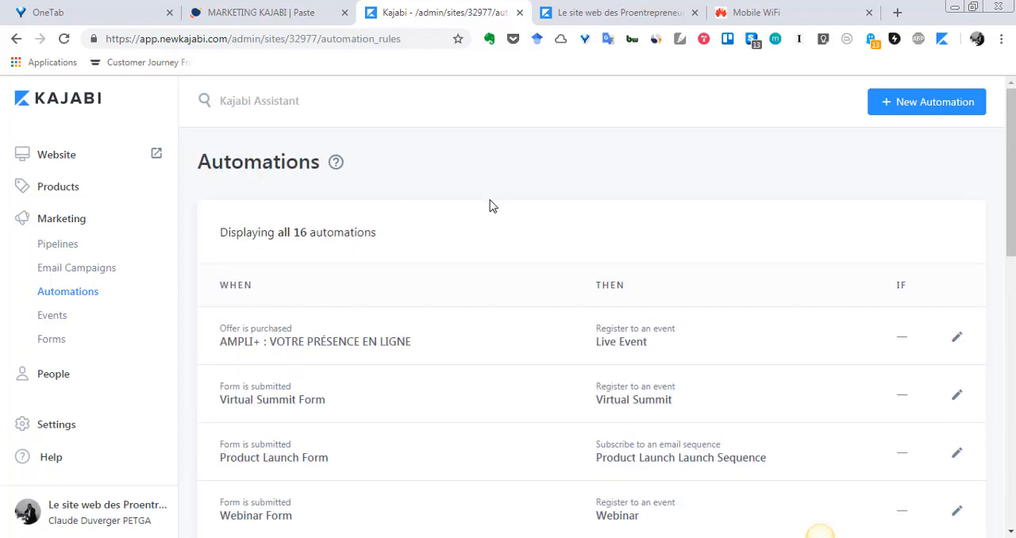
{"action": "scroll", "coordinate": [528, 262], "scroll_direction": "down", "scroll_amount": 3}
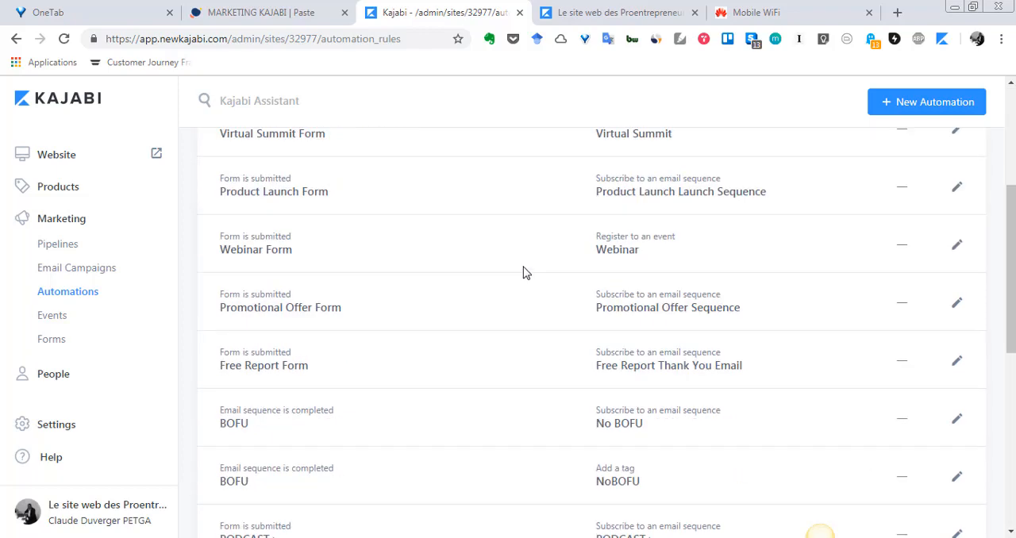
{"action": "scroll", "coordinate": [524, 273], "scroll_direction": "up", "scroll_amount": 3}
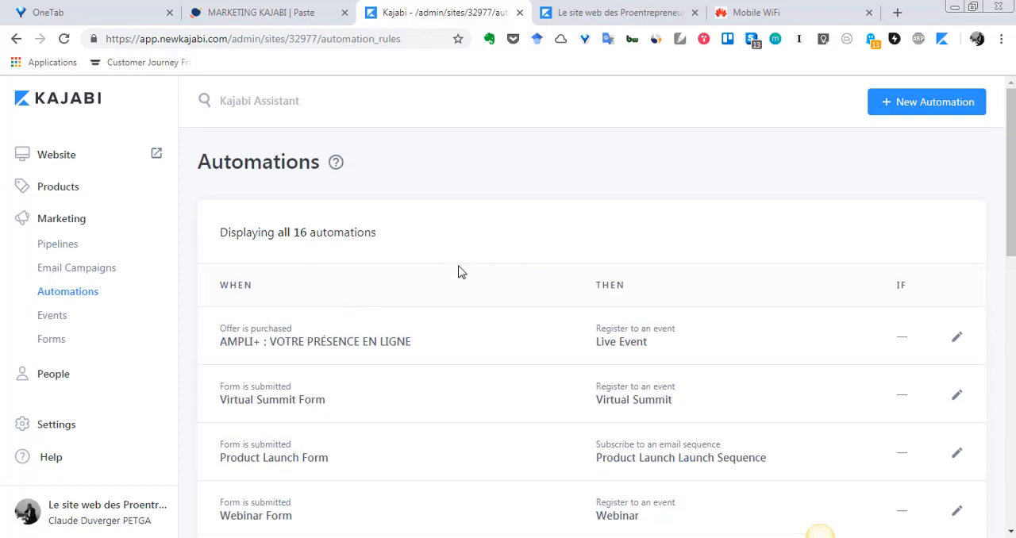
{"action": "scroll", "coordinate": [458, 273], "scroll_direction": "down", "scroll_amount": 5}
{"action": "scroll", "coordinate": [458, 273], "scroll_direction": "up", "scroll_amount": 5}
{"action": "scroll", "coordinate": [538, 192], "scroll_direction": "down", "scroll_amount": 3}
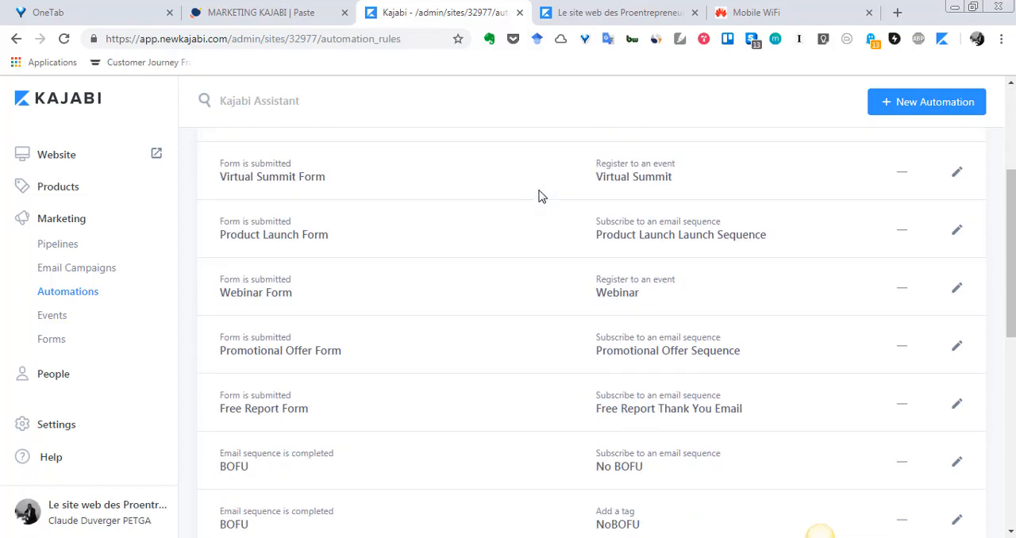
{"action": "scroll", "coordinate": [539, 196], "scroll_direction": "down", "scroll_amount": 1}
{"action": "scroll", "coordinate": [539, 196], "scroll_direction": "up", "scroll_amount": 4}
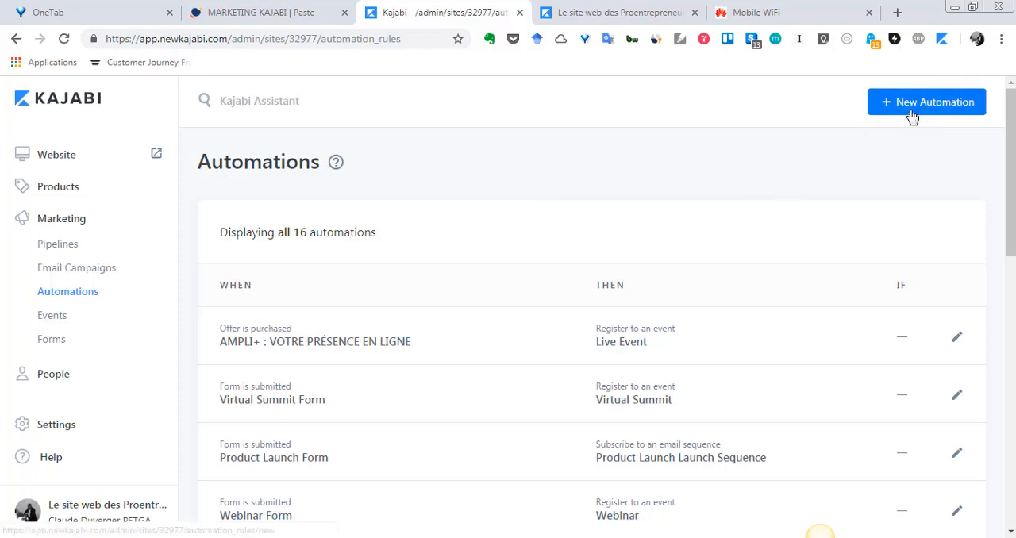
{"action": "scroll", "coordinate": [656, 208], "scroll_direction": "down", "scroll_amount": 3}
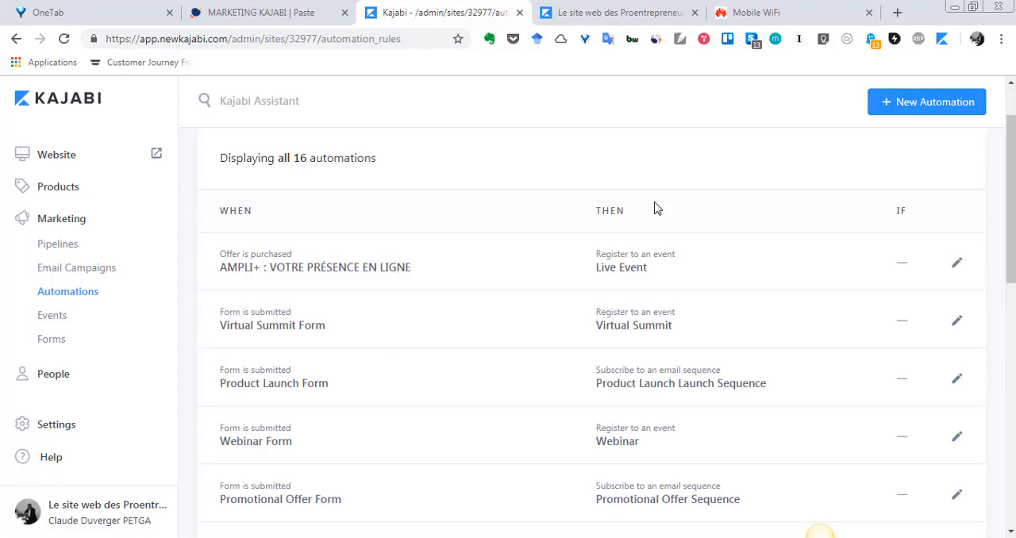
{"action": "scroll", "coordinate": [656, 208], "scroll_direction": "down", "scroll_amount": 3}
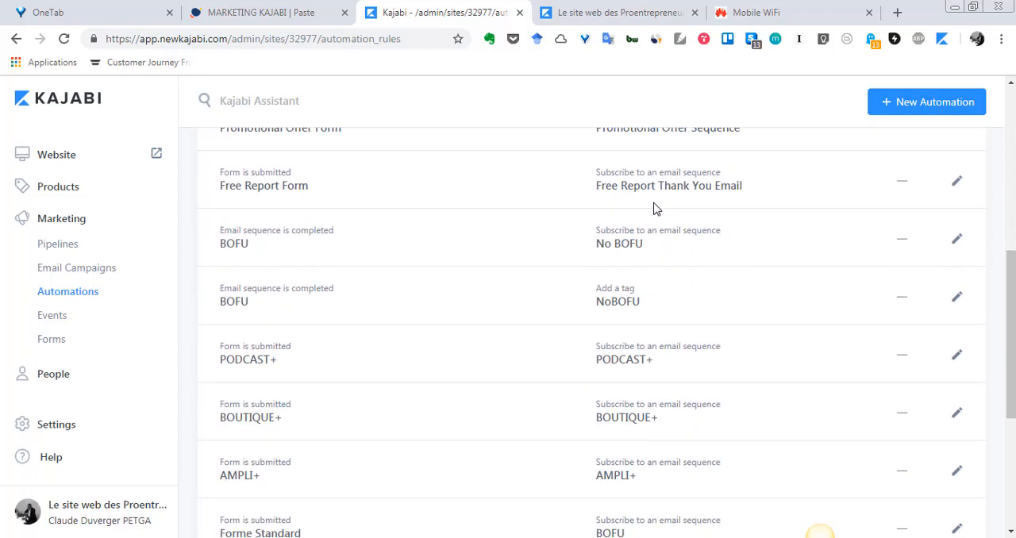
{"action": "scroll", "coordinate": [656, 208], "scroll_direction": "down", "scroll_amount": 2}
{"action": "scroll", "coordinate": [656, 208], "scroll_direction": "up", "scroll_amount": 2}
{"action": "scroll", "coordinate": [654, 210], "scroll_direction": "down", "scroll_amount": 1}
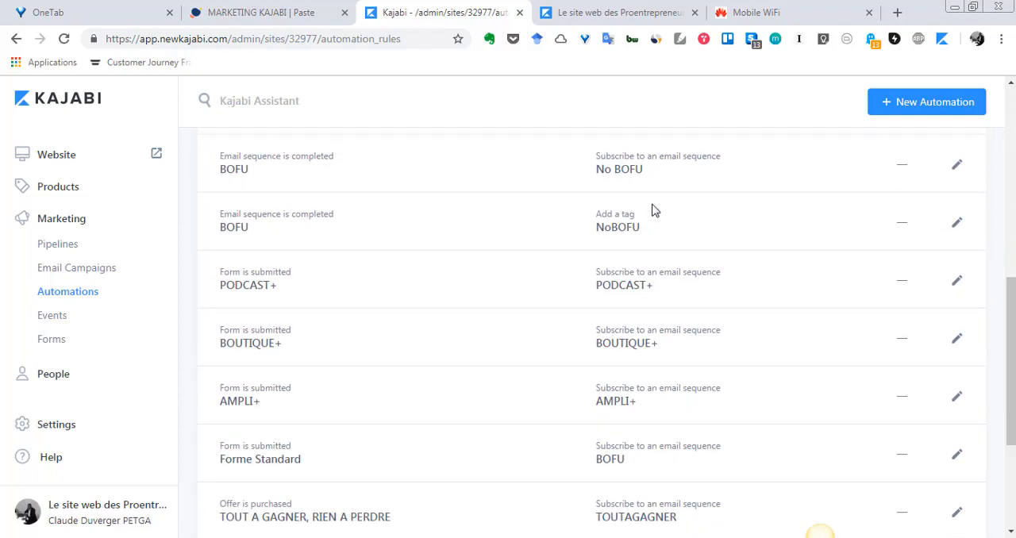
{"action": "scroll", "coordinate": [653, 210], "scroll_direction": "down", "scroll_amount": 1}
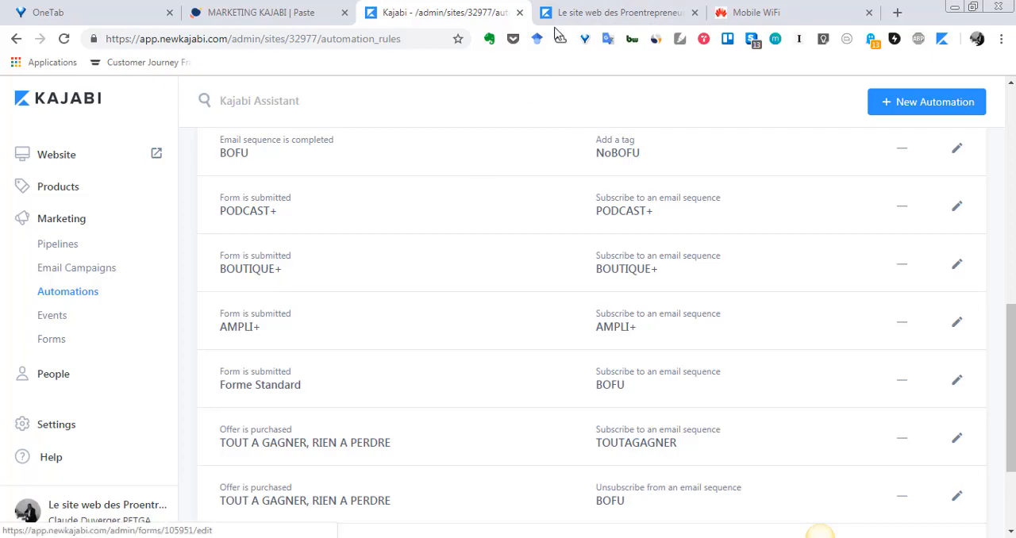
Switch to the published Proentrepreneur website and open its BOUTIQUE+ online-shop course page
{"action": "left_click", "coordinate": [597, 6]}
{"action": "scroll", "coordinate": [531, 296], "scroll_direction": "up", "scroll_amount": 10}
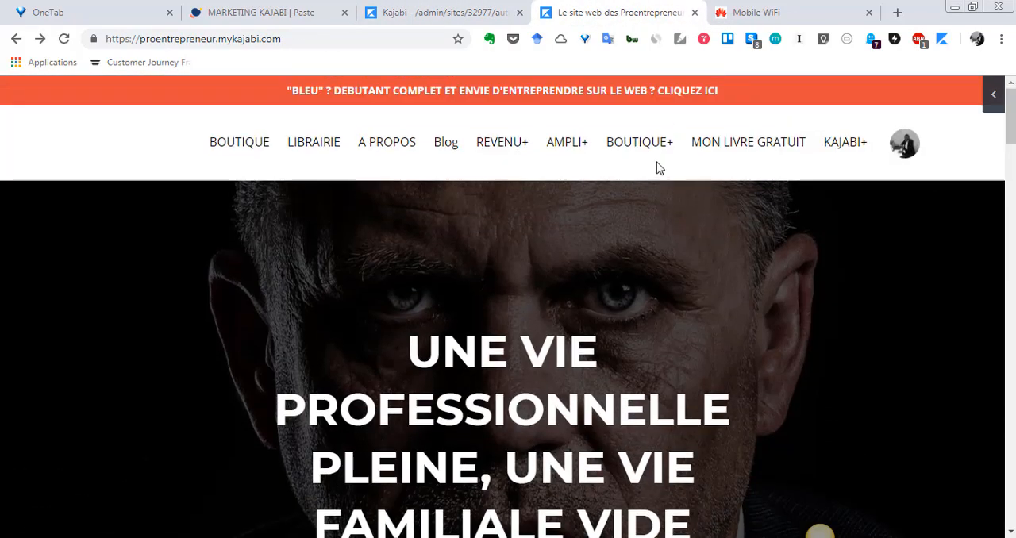
{"action": "left_click", "coordinate": [647, 146]}
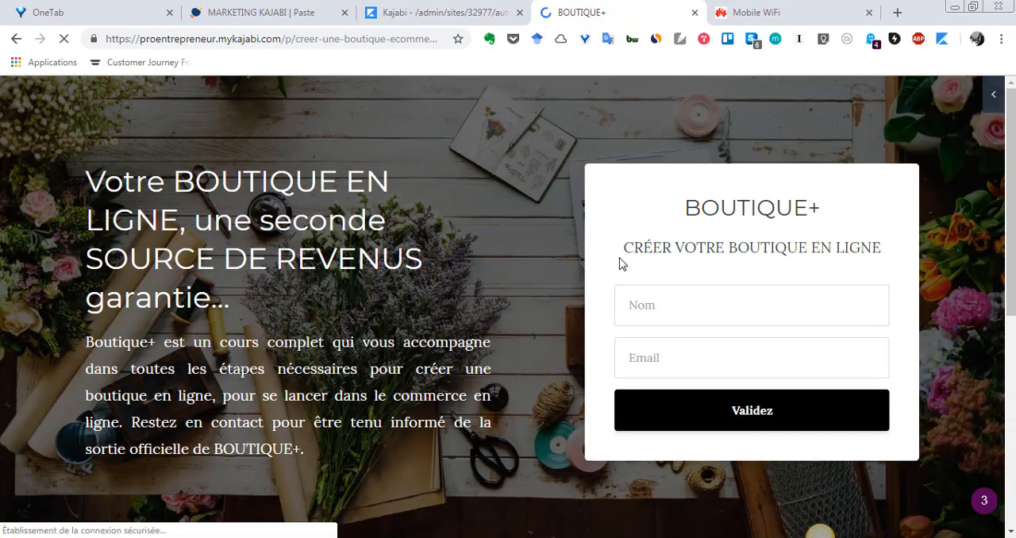
Examine the BOUTIQUE+ landing page, including its name and email sign-up form and the launch countdown
{"action": "scroll", "coordinate": [620, 264], "scroll_direction": "down", "scroll_amount": 6}
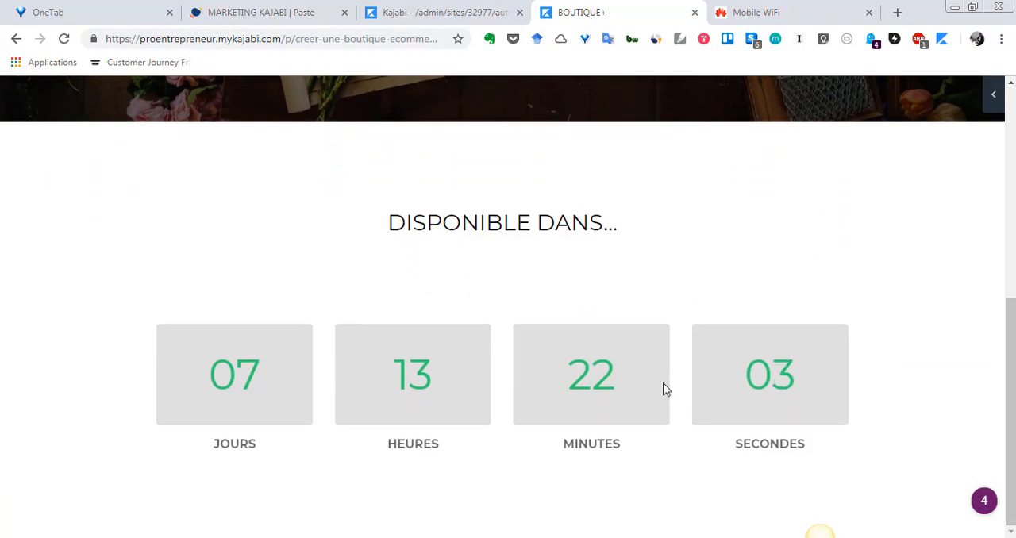
{"action": "scroll", "coordinate": [606, 373], "scroll_direction": "up", "scroll_amount": 1}
{"action": "scroll", "coordinate": [606, 373], "scroll_direction": "down", "scroll_amount": 1}
{"action": "scroll", "coordinate": [386, 386], "scroll_direction": "up", "scroll_amount": 6}
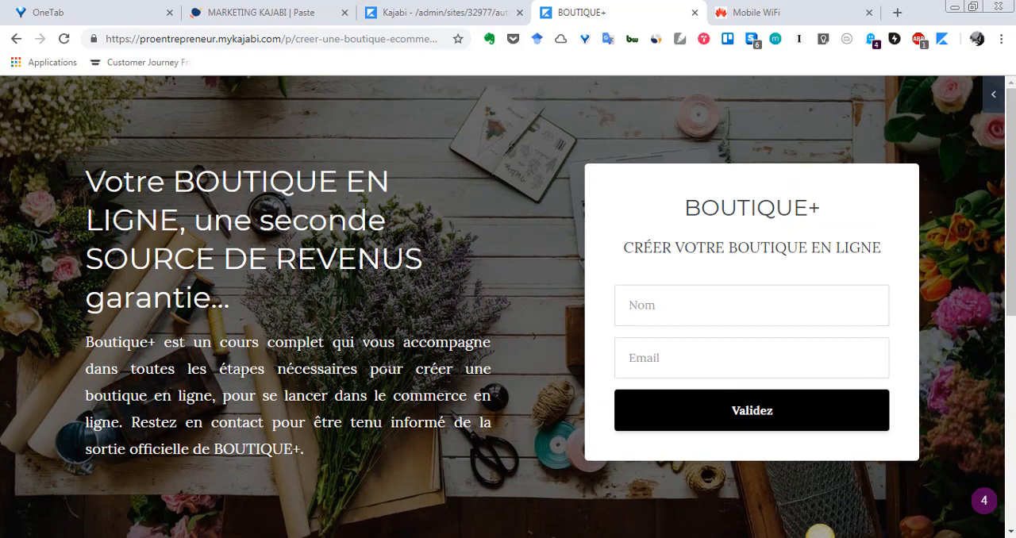
{"action": "scroll", "coordinate": [735, 287], "scroll_direction": "down", "scroll_amount": 2}
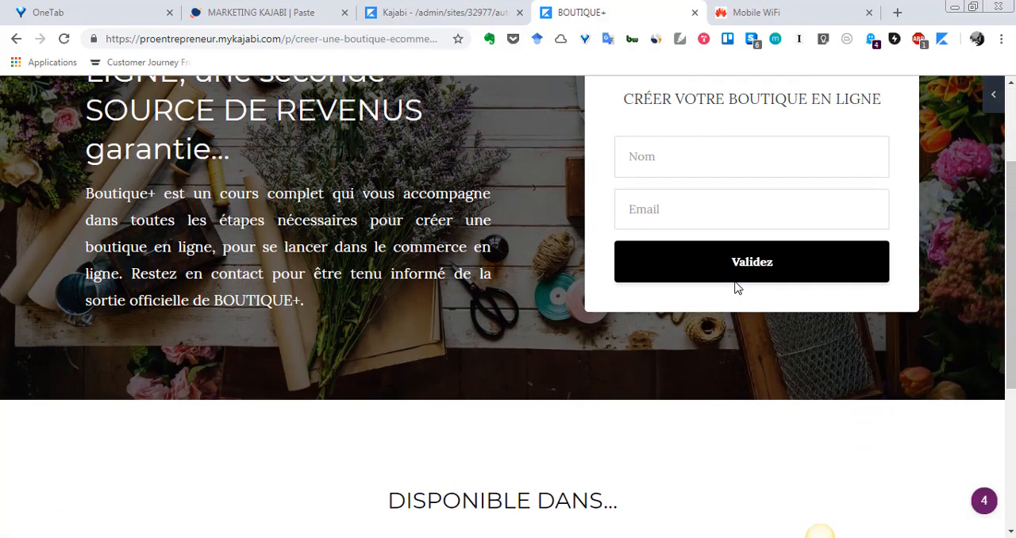
{"action": "scroll", "coordinate": [735, 286], "scroll_direction": "up", "scroll_amount": 2}
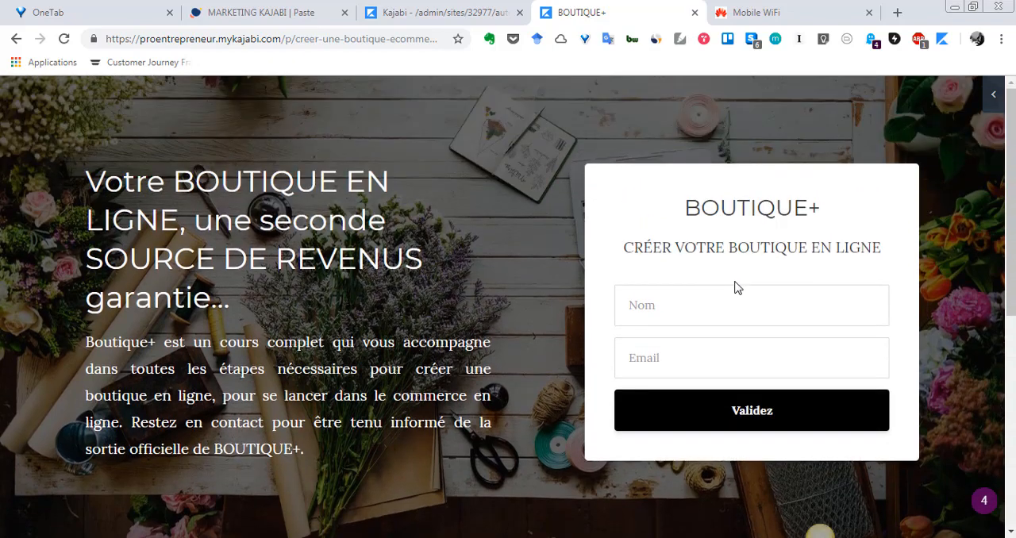
{"action": "scroll", "coordinate": [365, 250], "scroll_direction": "down", "scroll_amount": 2}
{"action": "scroll", "coordinate": [195, 343], "scroll_direction": "up", "scroll_amount": 1}
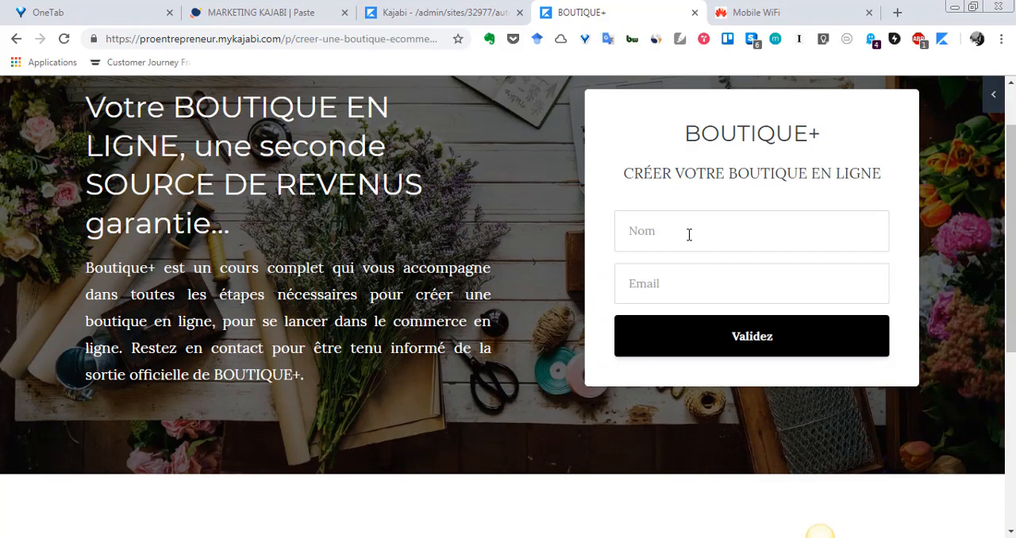
{"action": "scroll", "coordinate": [680, 283], "scroll_direction": "down", "scroll_amount": 3}
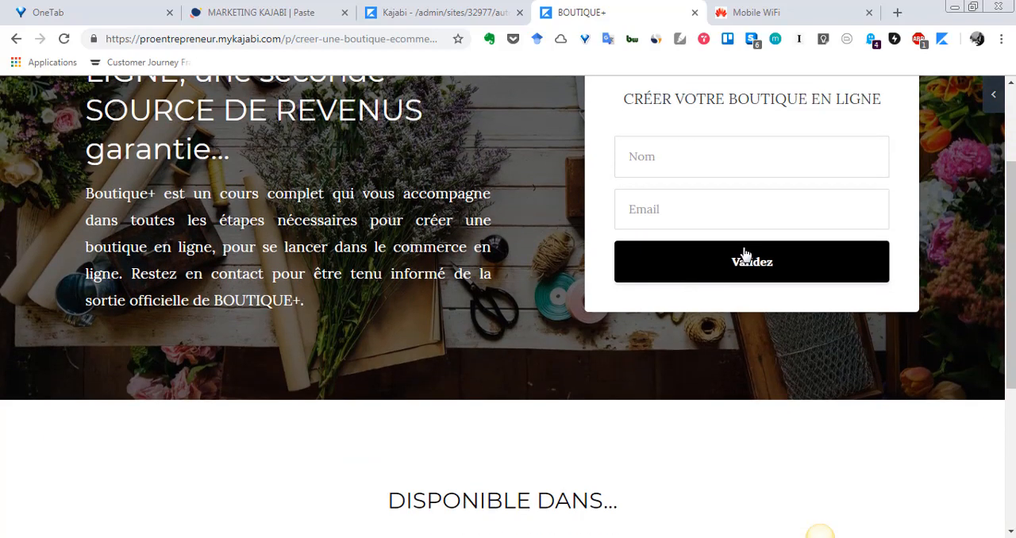
{"action": "scroll", "coordinate": [738, 266], "scroll_direction": "up", "scroll_amount": 2}
{"action": "scroll", "coordinate": [717, 230], "scroll_direction": "down", "scroll_amount": 1}
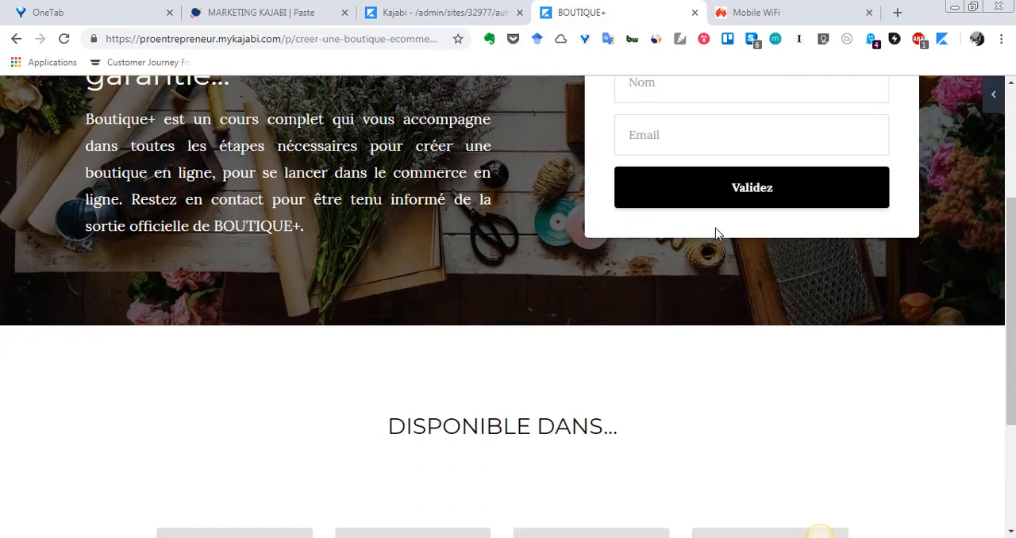
{"action": "scroll", "coordinate": [733, 211], "scroll_direction": "down", "scroll_amount": 2}
{"action": "scroll", "coordinate": [558, 186], "scroll_direction": "up", "scroll_amount": 4}
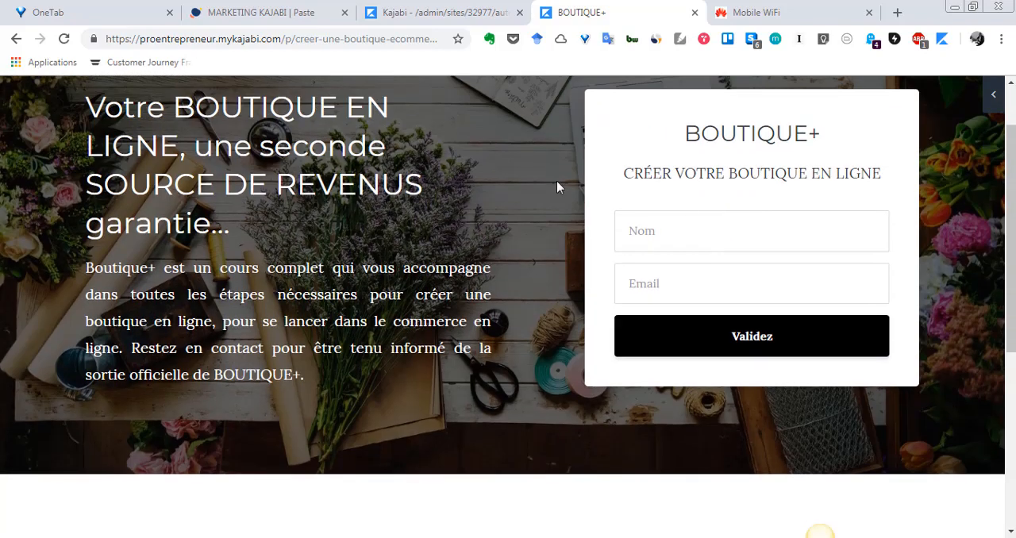
Return to the Kajabi admin, open the email campaigns in a separate tab, and open the BOUTIQUE+ sequence
{"action": "left_click", "coordinate": [446, 12]}
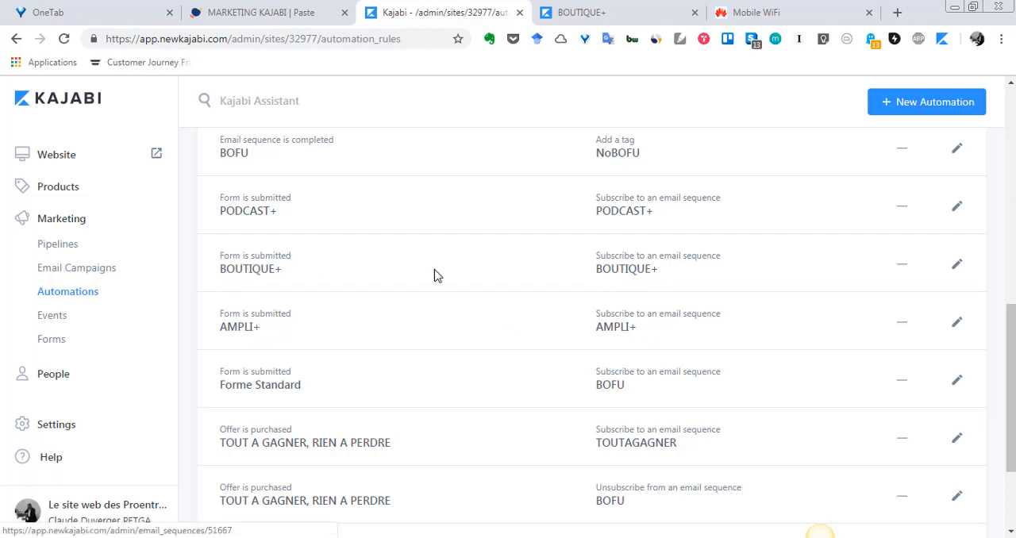
{"action": "right_click", "coordinate": [84, 272]}
{"action": "left_click", "coordinate": [127, 279]}
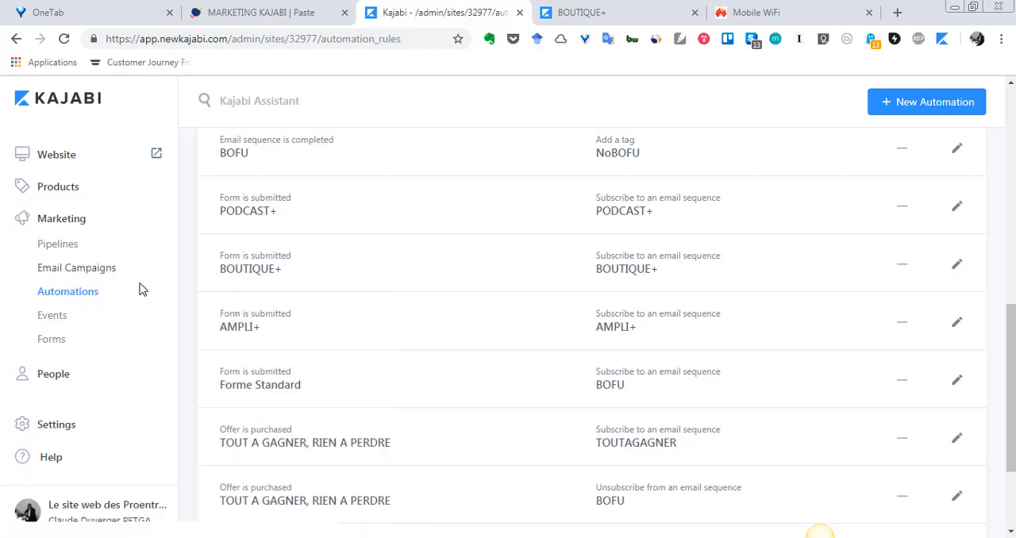
{"action": "left_click", "coordinate": [521, 12]}
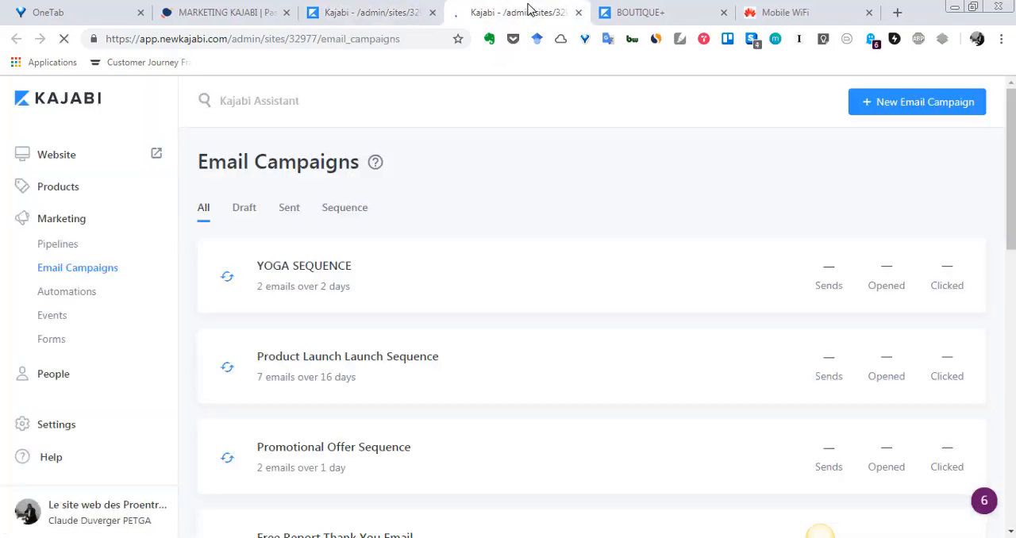
{"action": "scroll", "coordinate": [524, 293], "scroll_direction": "down", "scroll_amount": 5}
{"action": "scroll", "coordinate": [523, 302], "scroll_direction": "down", "scroll_amount": 5}
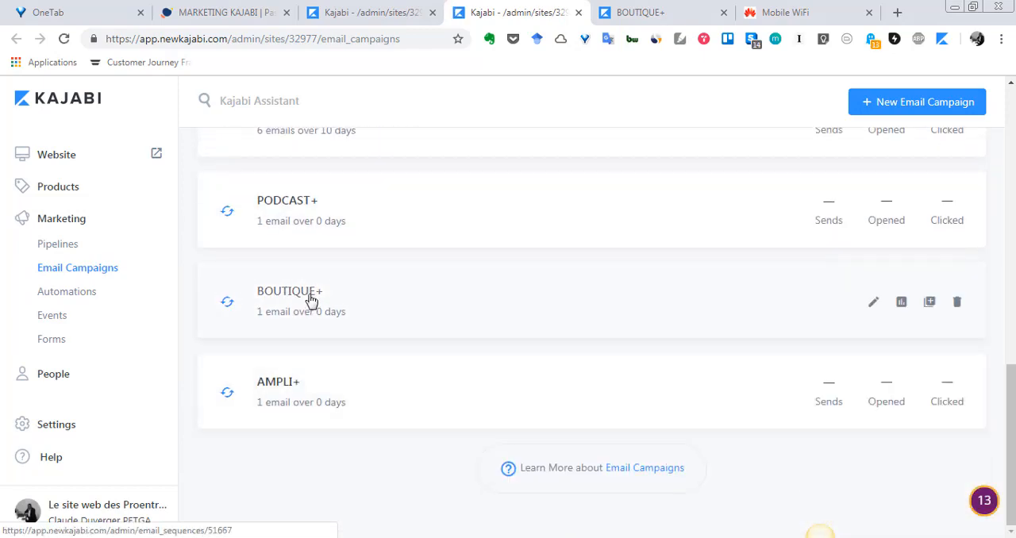
{"action": "left_click", "coordinate": [311, 301]}
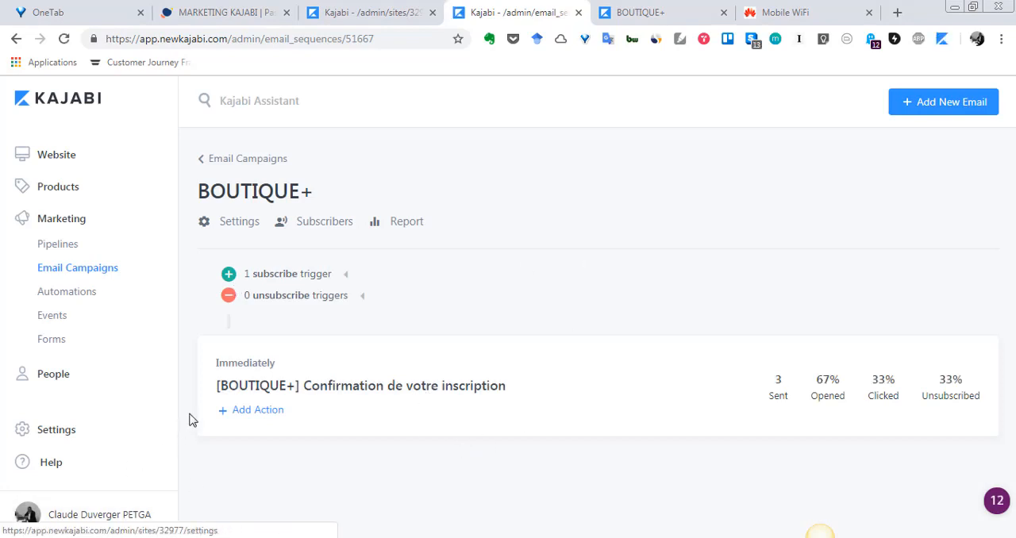
Read through the "[BOUTIQUE+] Confirmation de votre inscription" email, and close its tab to return to the automations list
{"action": "left_click", "coordinate": [376, 394]}
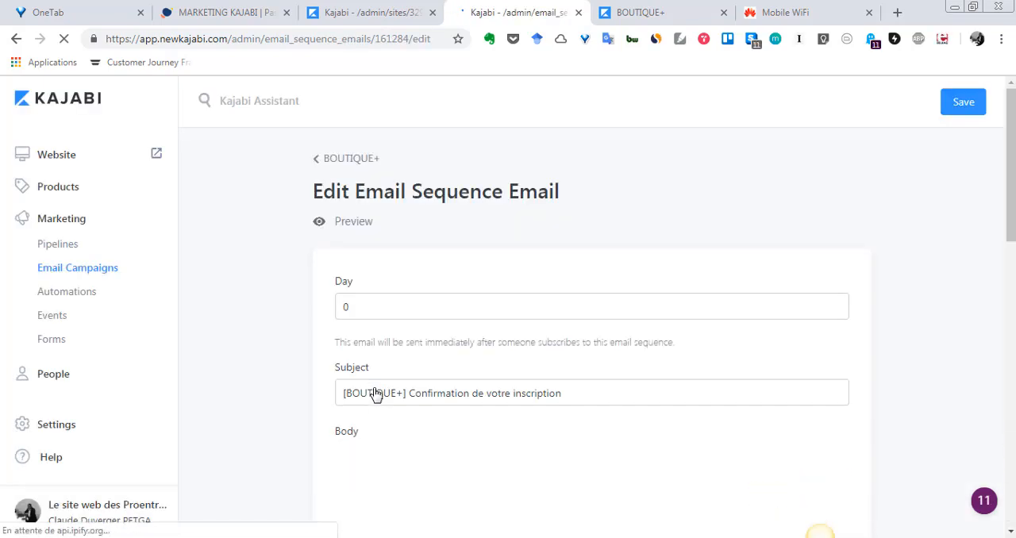
{"action": "scroll", "coordinate": [453, 340], "scroll_direction": "down", "scroll_amount": 4}
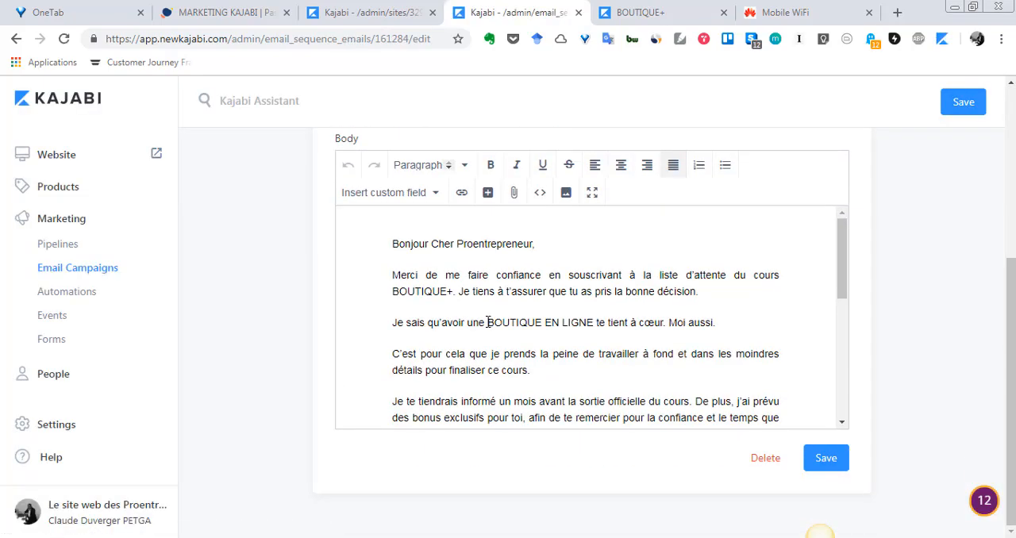
{"action": "scroll", "coordinate": [509, 306], "scroll_direction": "down", "scroll_amount": 1}
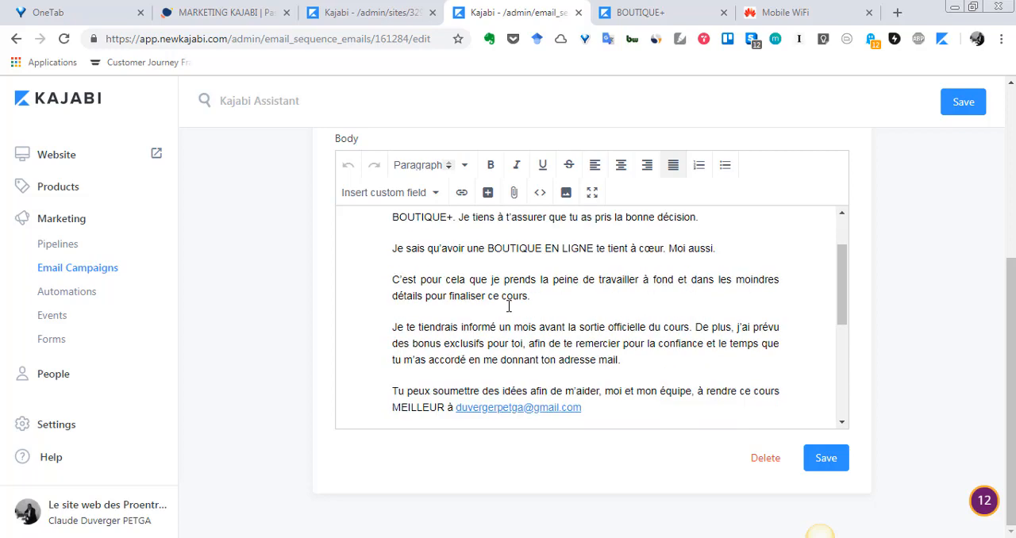
{"action": "scroll", "coordinate": [509, 305], "scroll_direction": "up", "scroll_amount": 1}
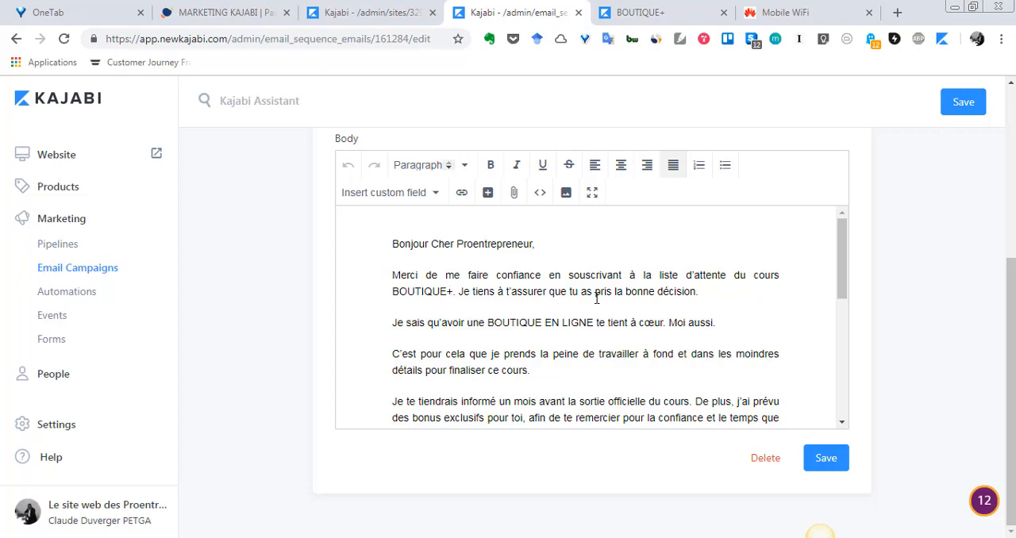
{"action": "scroll", "coordinate": [648, 308], "scroll_direction": "down", "scroll_amount": 4}
{"action": "scroll", "coordinate": [646, 307], "scroll_direction": "up", "scroll_amount": 3}
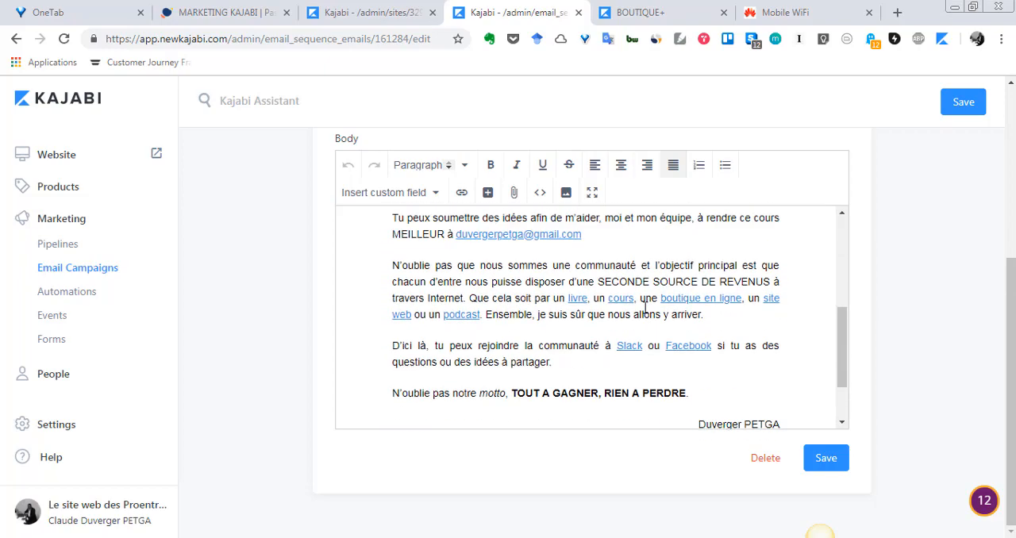
{"action": "scroll", "coordinate": [551, 296], "scroll_direction": "down", "scroll_amount": 1}
{"action": "scroll", "coordinate": [543, 306], "scroll_direction": "up", "scroll_amount": 4}
{"action": "scroll", "coordinate": [543, 306], "scroll_direction": "up", "scroll_amount": 3}
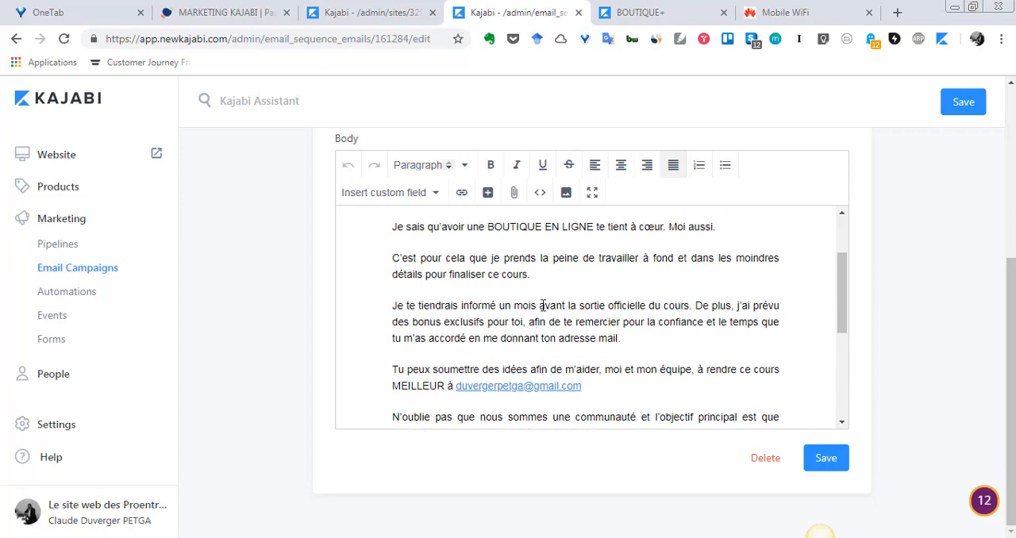
{"action": "scroll", "coordinate": [543, 306], "scroll_direction": "up", "scroll_amount": 6}
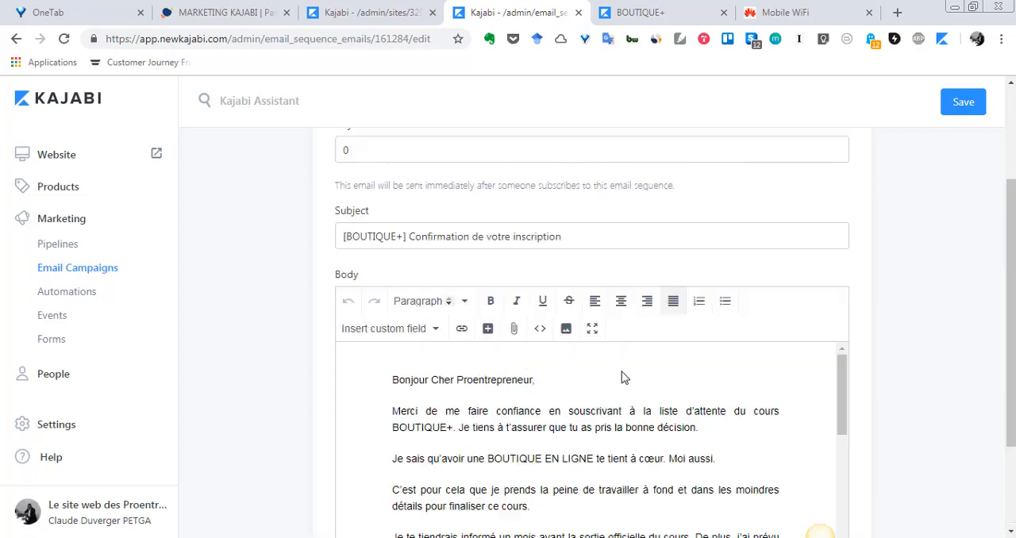
{"action": "left_click", "coordinate": [376, 10]}
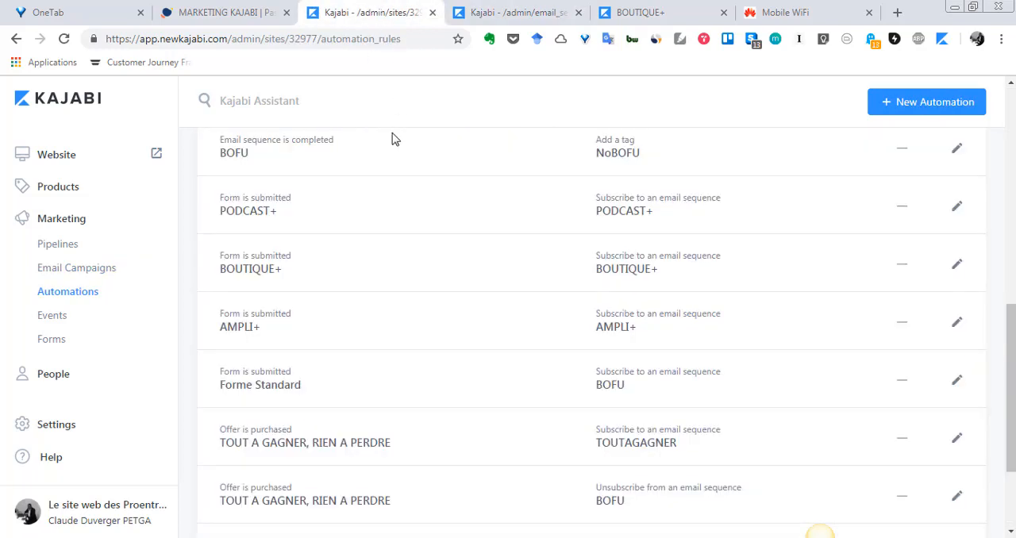
{"action": "left_click", "coordinate": [579, 13]}
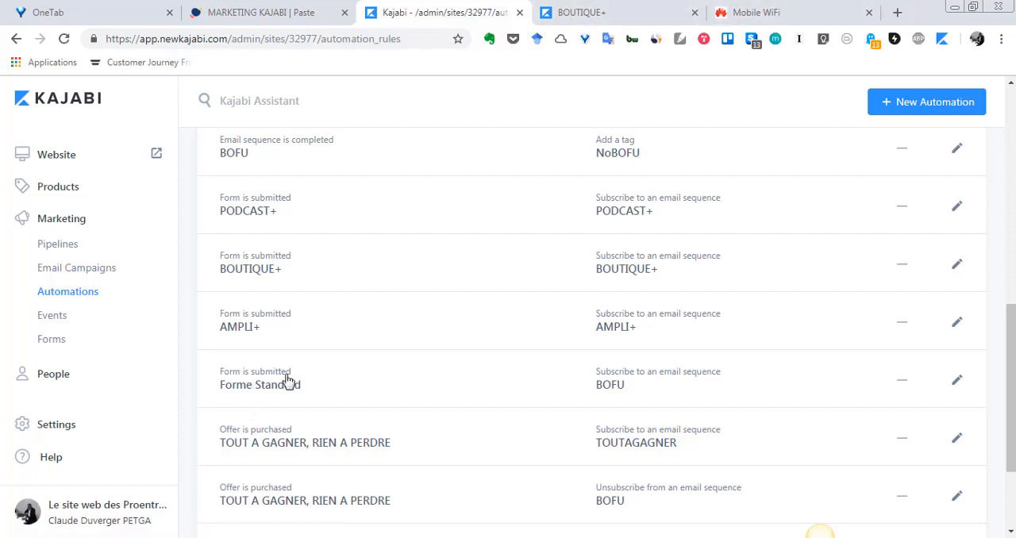
Return from the BOUTIQUE+ landing page to the website home page, view its free-guide sign-up form, and switch back to the Kajabi automations
{"action": "left_click", "coordinate": [579, 11]}
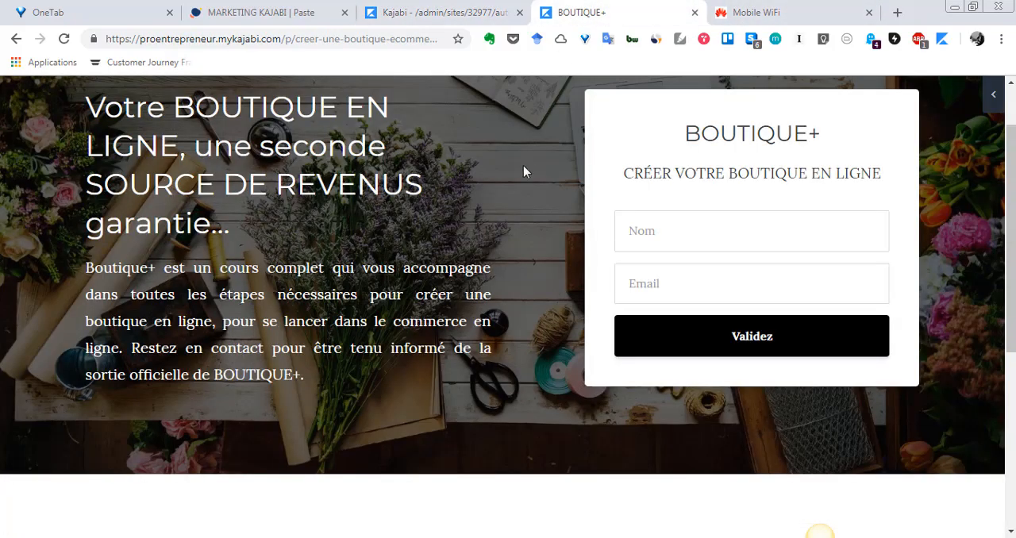
{"action": "left_click", "coordinate": [16, 38]}
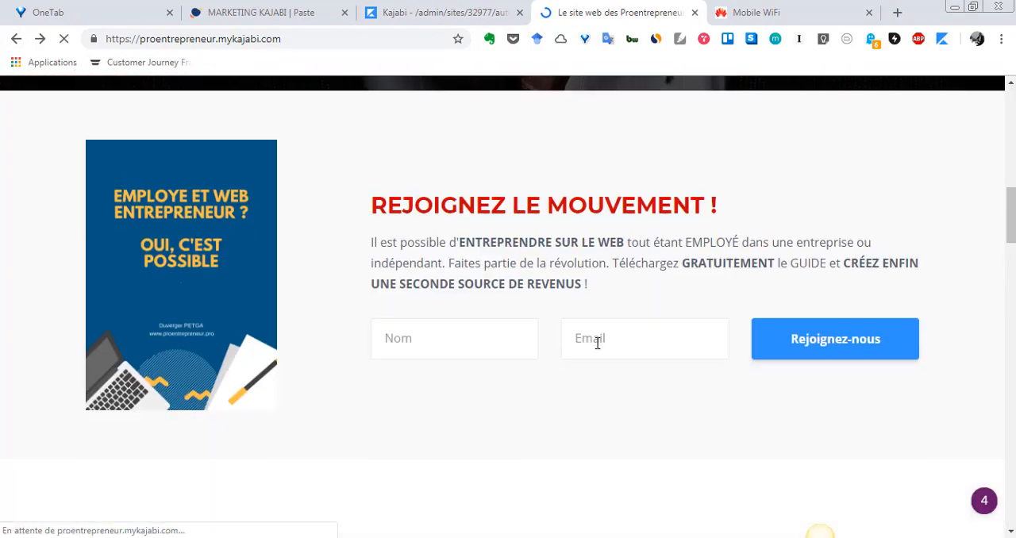
{"action": "left_click", "coordinate": [513, 7]}
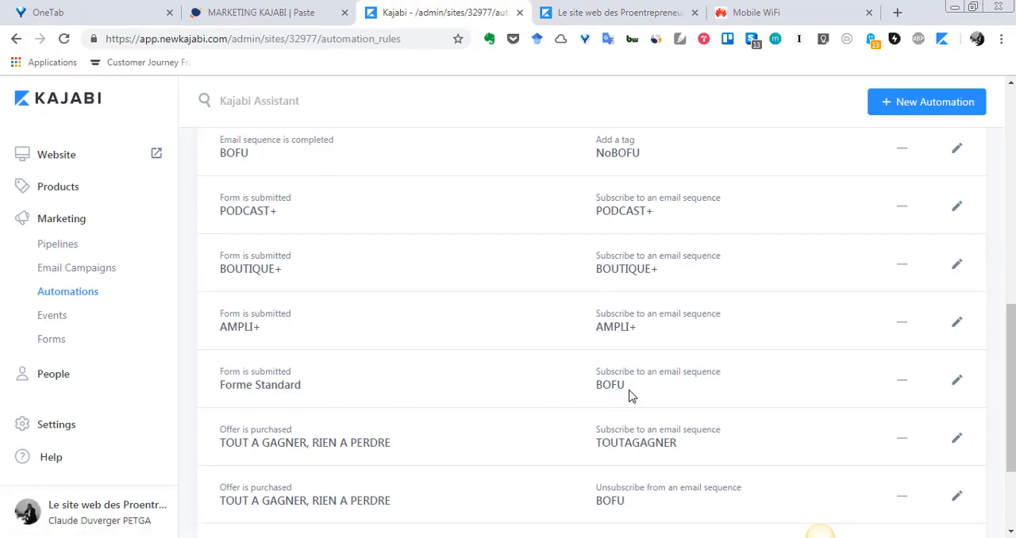
Examine the automations list, comparing the Forme Standard rule with the two TOUT A GAGNER, RIEN A PERDRE purchase rules
{"action": "scroll", "coordinate": [604, 395], "scroll_direction": "down", "scroll_amount": 3}
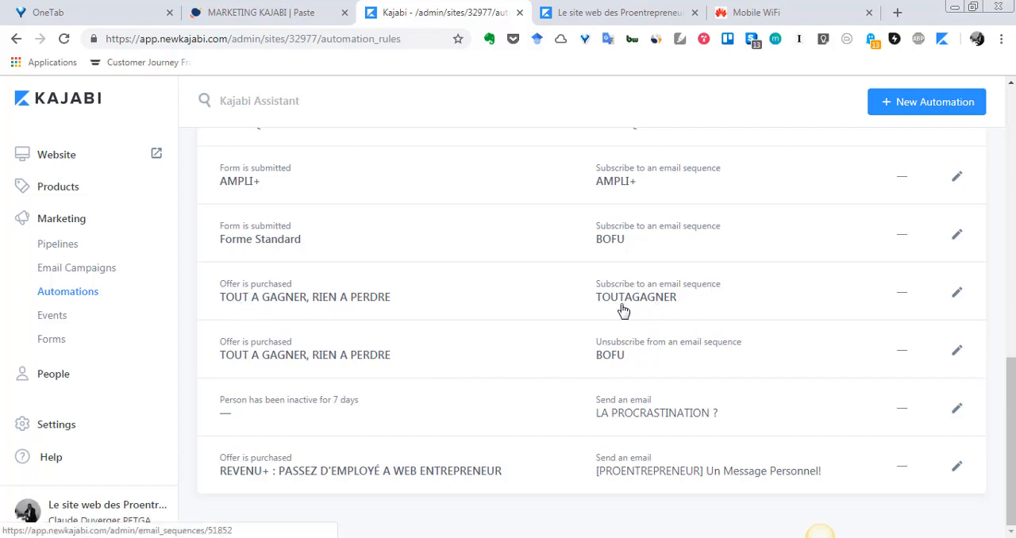
{"action": "scroll", "coordinate": [413, 327], "scroll_direction": "up", "scroll_amount": 1}
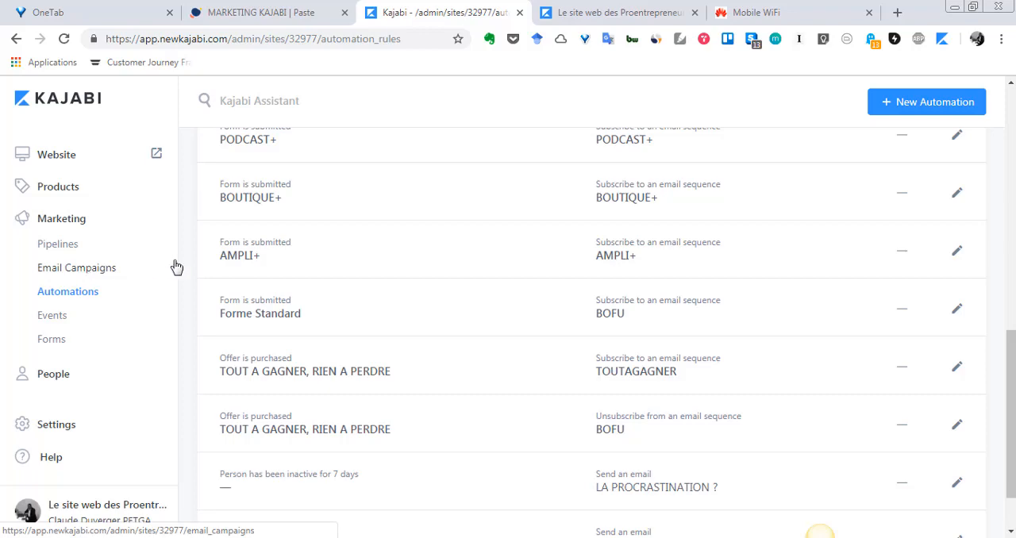
{"action": "scroll", "coordinate": [335, 297], "scroll_direction": "down", "scroll_amount": 1}
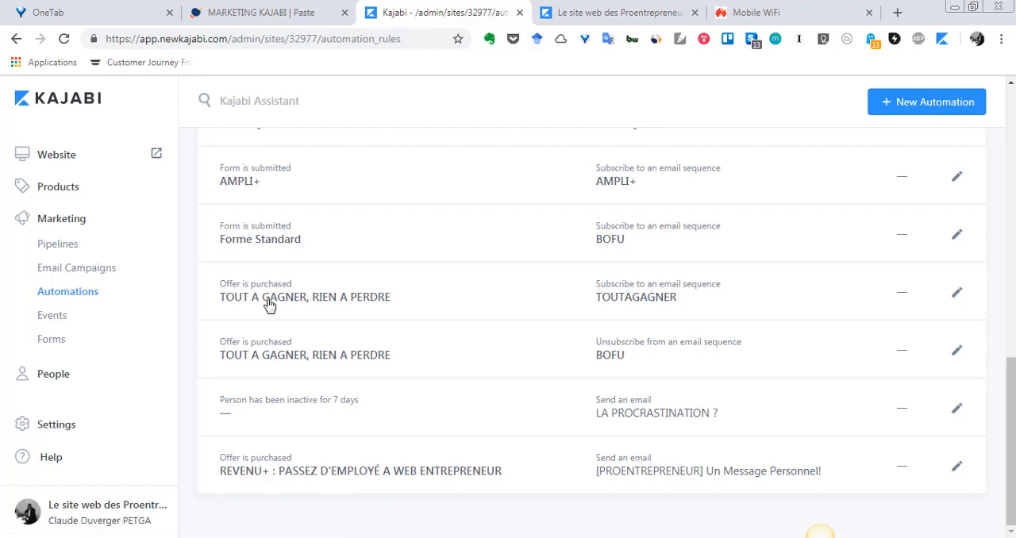
{"action": "scroll", "coordinate": [295, 291], "scroll_direction": "up", "scroll_amount": 3}
{"action": "scroll", "coordinate": [295, 294], "scroll_direction": "down", "scroll_amount": 2}
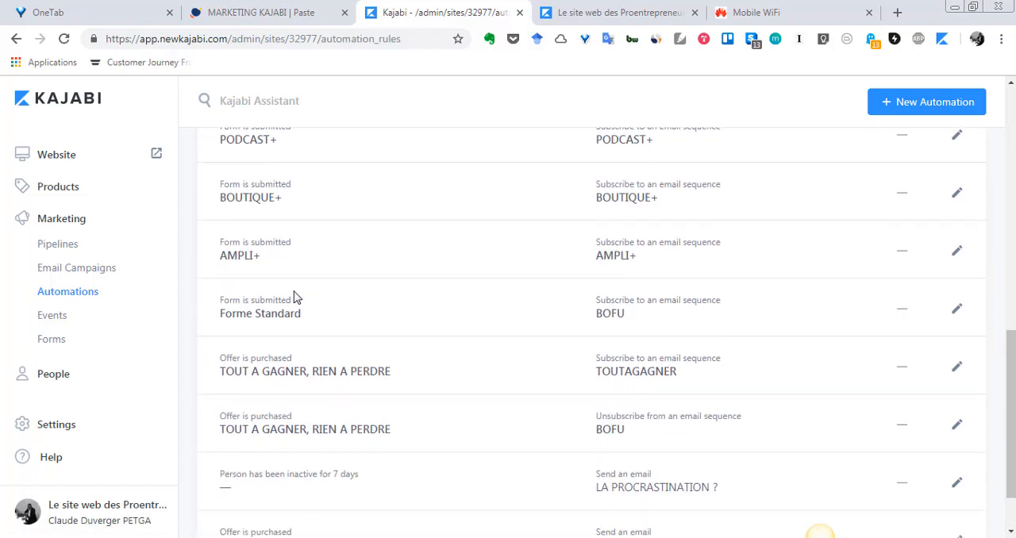
{"action": "scroll", "coordinate": [302, 302], "scroll_direction": "down", "scroll_amount": 1}
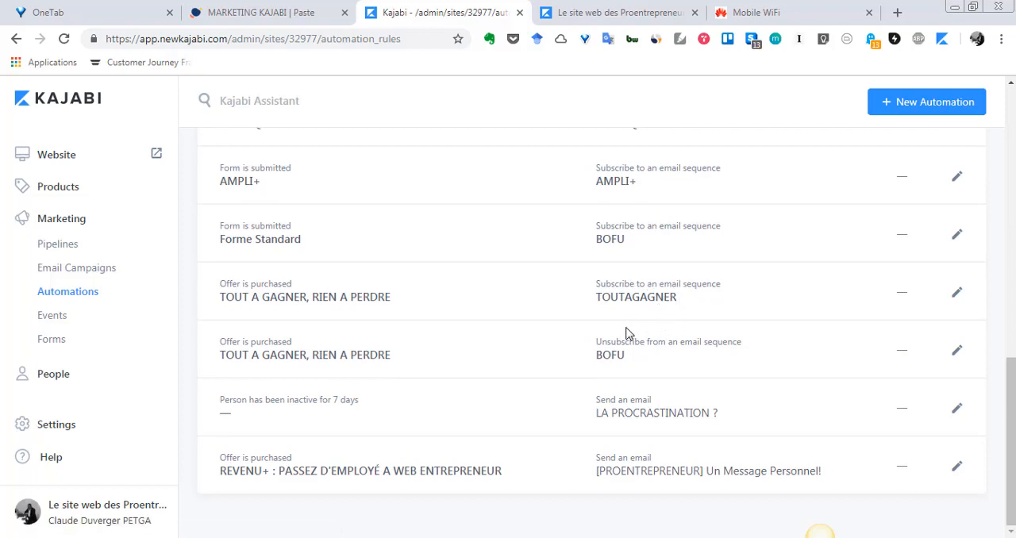
{"action": "scroll", "coordinate": [629, 333], "scroll_direction": "up", "scroll_amount": 3}
{"action": "scroll", "coordinate": [627, 334], "scroll_direction": "up", "scroll_amount": 6}
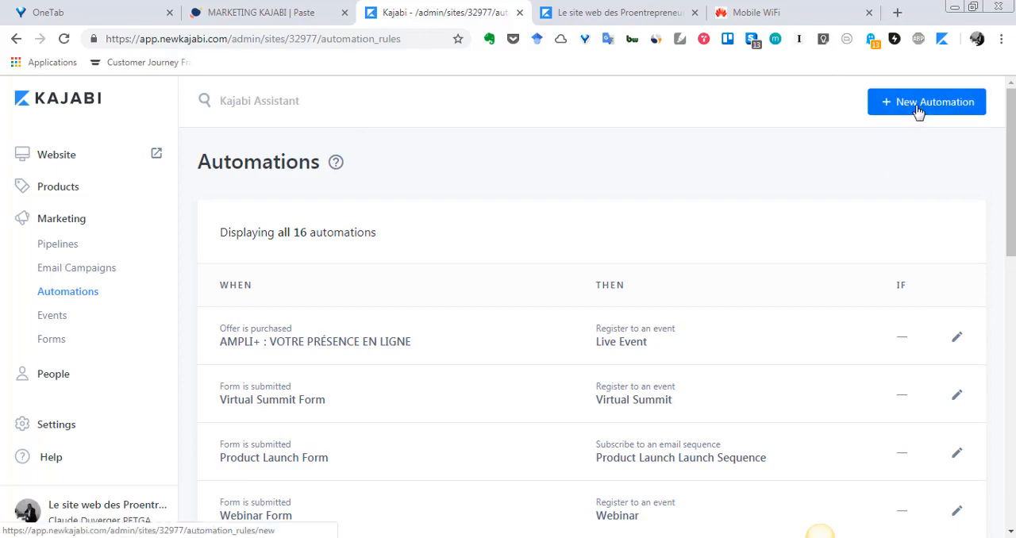
Start a new automation and go through the available trigger events, from assessments and tags to inactivity, offers and posts
{"action": "left_click", "coordinate": [888, 111]}
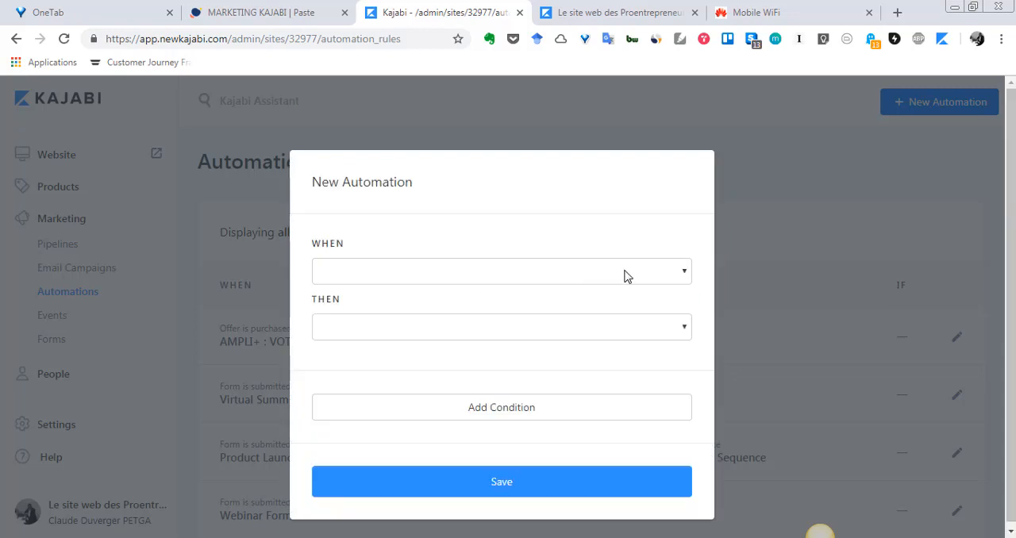
{"action": "left_click", "coordinate": [681, 274]}
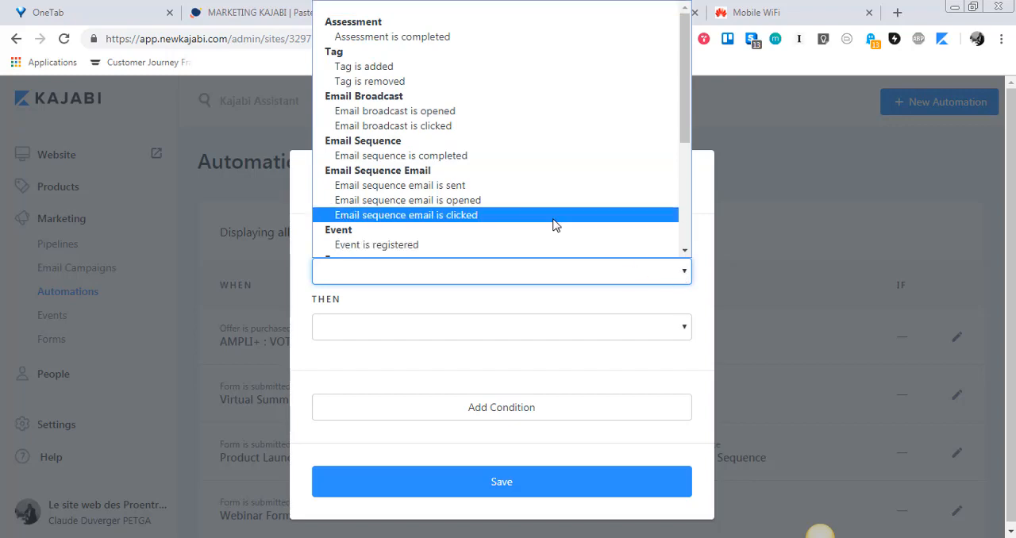
{"action": "scroll", "coordinate": [467, 73], "scroll_direction": "down", "scroll_amount": 3}
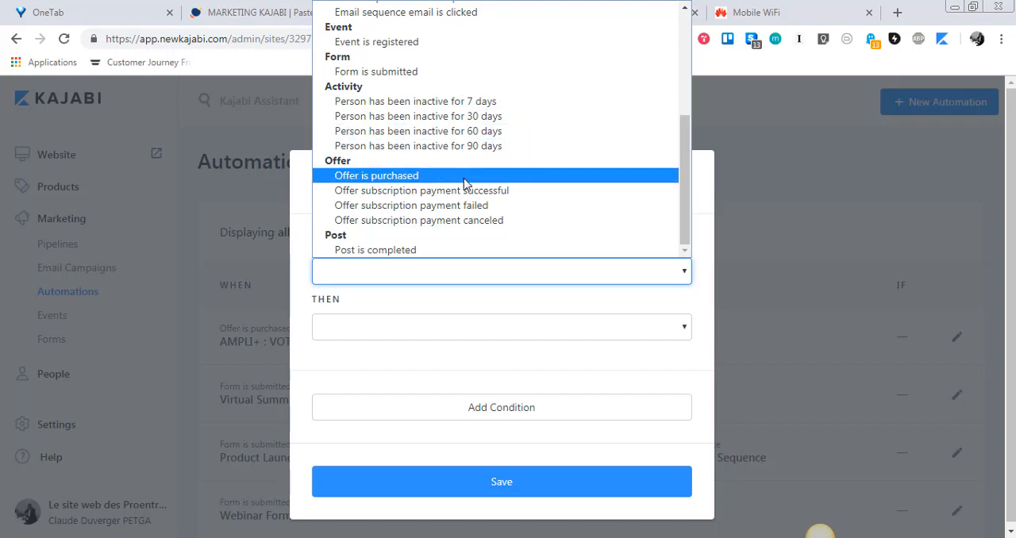
{"action": "scroll", "coordinate": [414, 182], "scroll_direction": "up", "scroll_amount": 5}
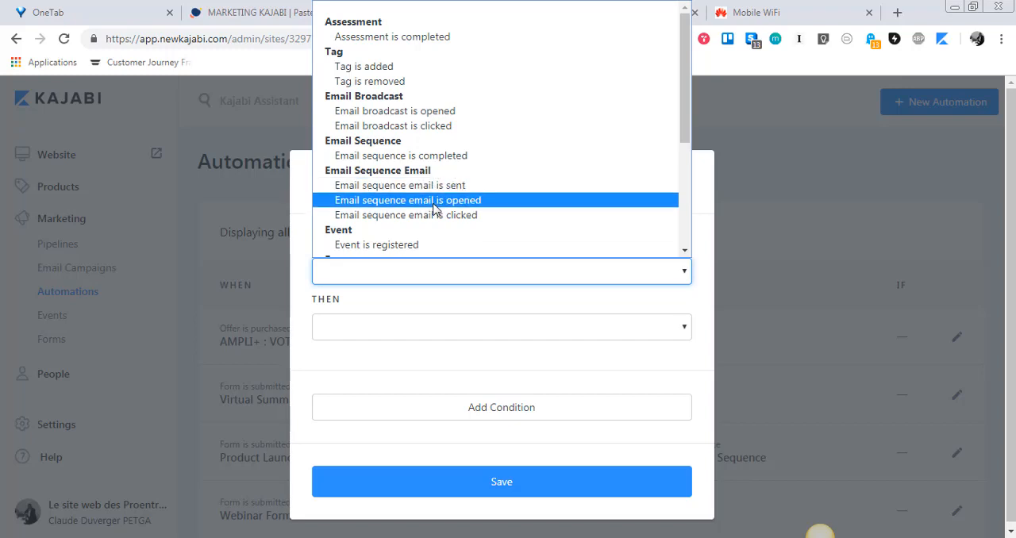
{"action": "scroll", "coordinate": [431, 220], "scroll_direction": "down", "scroll_amount": 3}
{"action": "scroll", "coordinate": [426, 215], "scroll_direction": "up", "scroll_amount": 2}
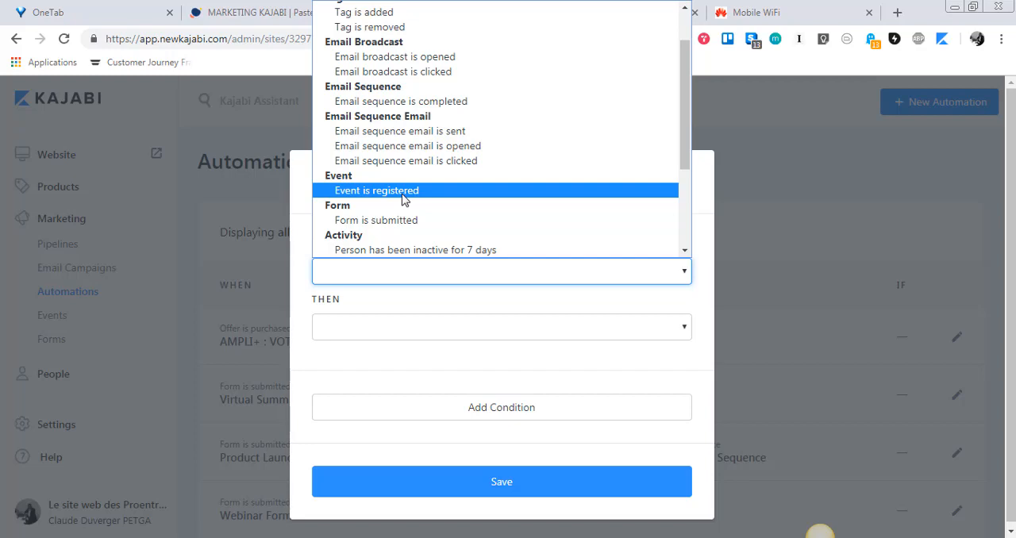
{"action": "scroll", "coordinate": [401, 200], "scroll_direction": "down", "scroll_amount": 3}
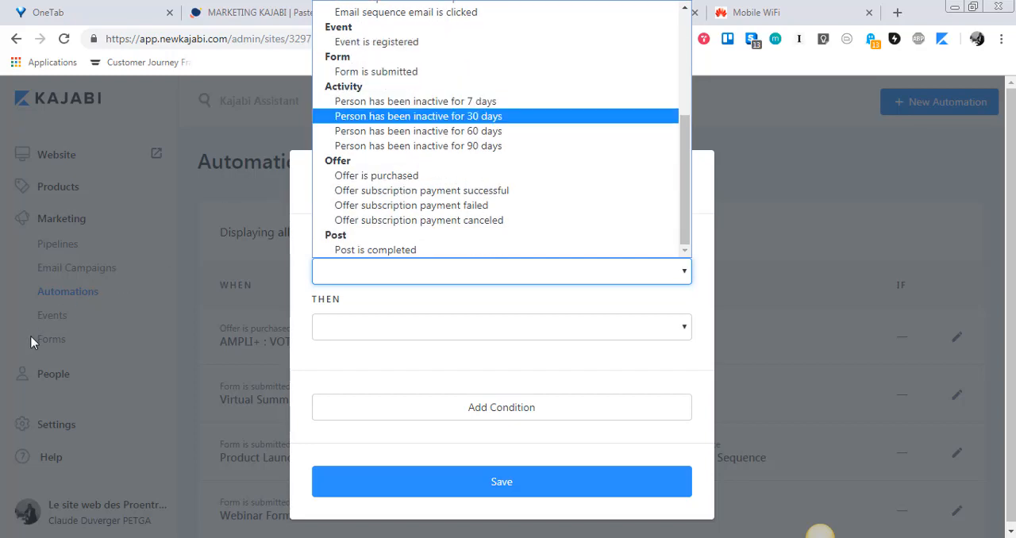
{"action": "scroll", "coordinate": [370, 87], "scroll_direction": "up", "scroll_amount": 2}
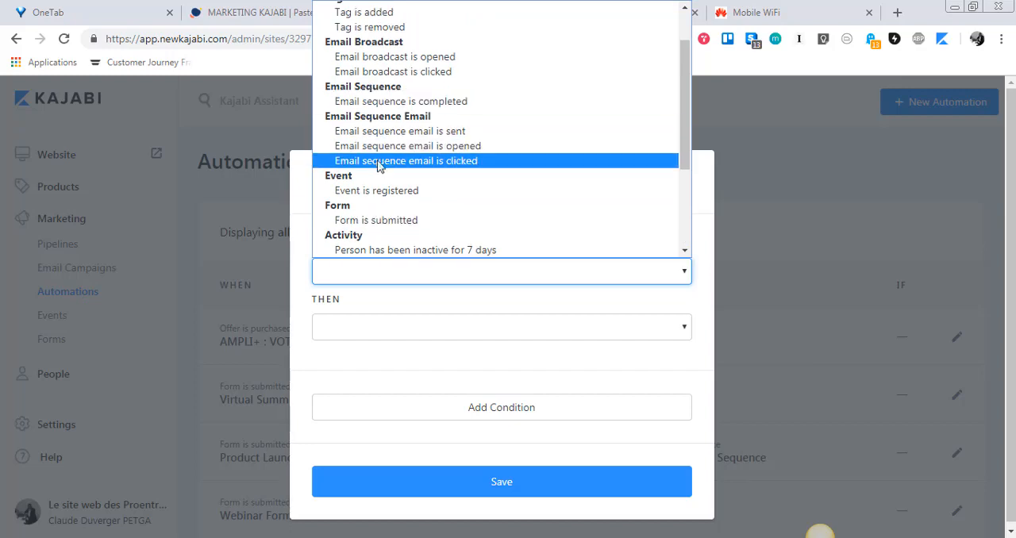
{"action": "scroll", "coordinate": [358, 169], "scroll_direction": "down", "scroll_amount": 2}
{"action": "scroll", "coordinate": [378, 169], "scroll_direction": "up", "scroll_amount": 3}
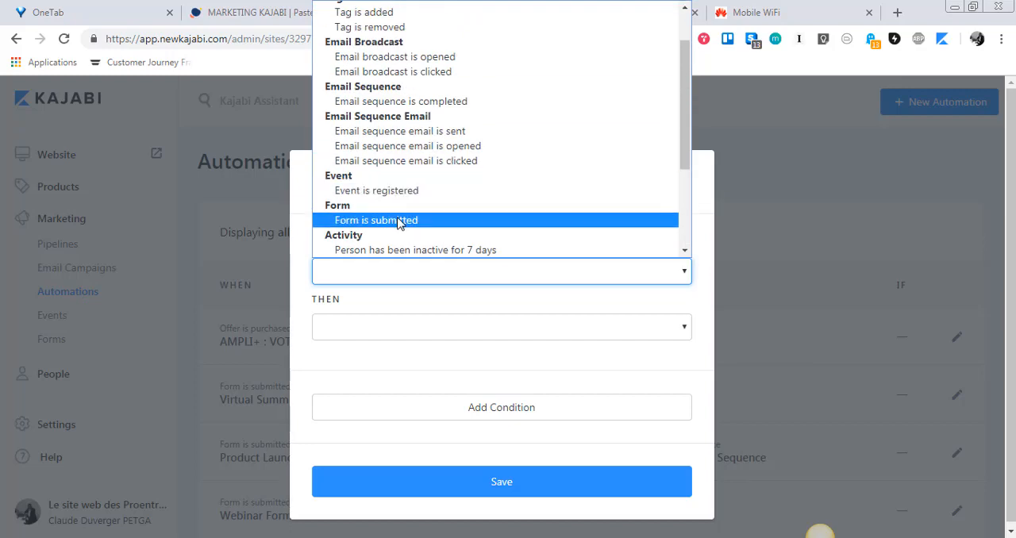
{"action": "scroll", "coordinate": [399, 223], "scroll_direction": "down", "scroll_amount": 2}
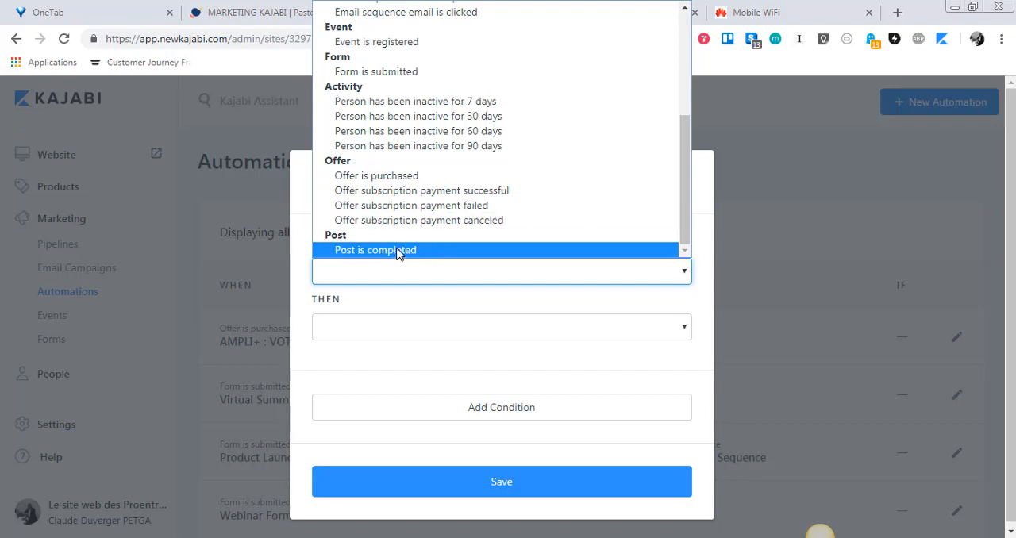
Set the new automation's trigger to Offer is purchased for the PACKAGE ENTREPRENEUR offer
{"action": "left_click", "coordinate": [435, 183]}
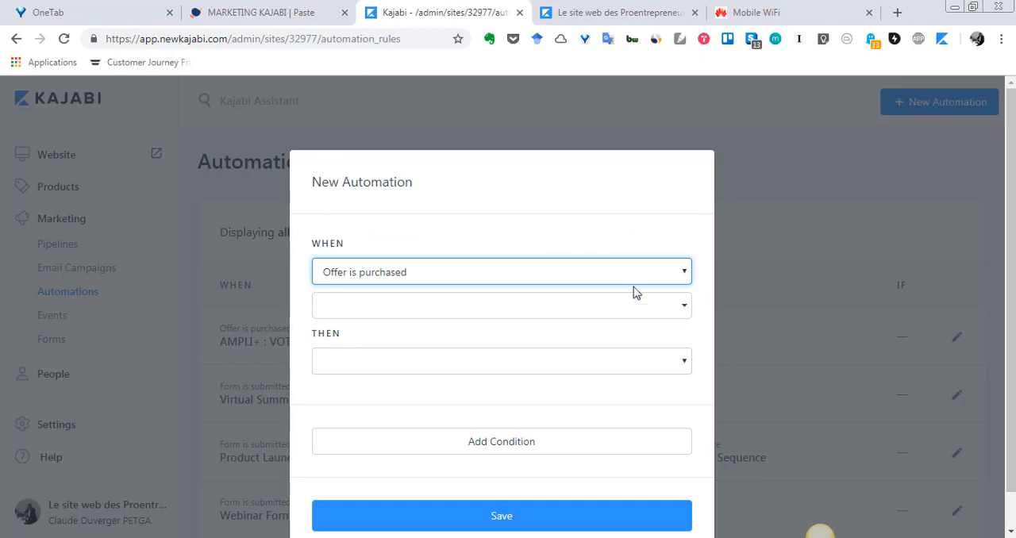
{"action": "left_click", "coordinate": [682, 309]}
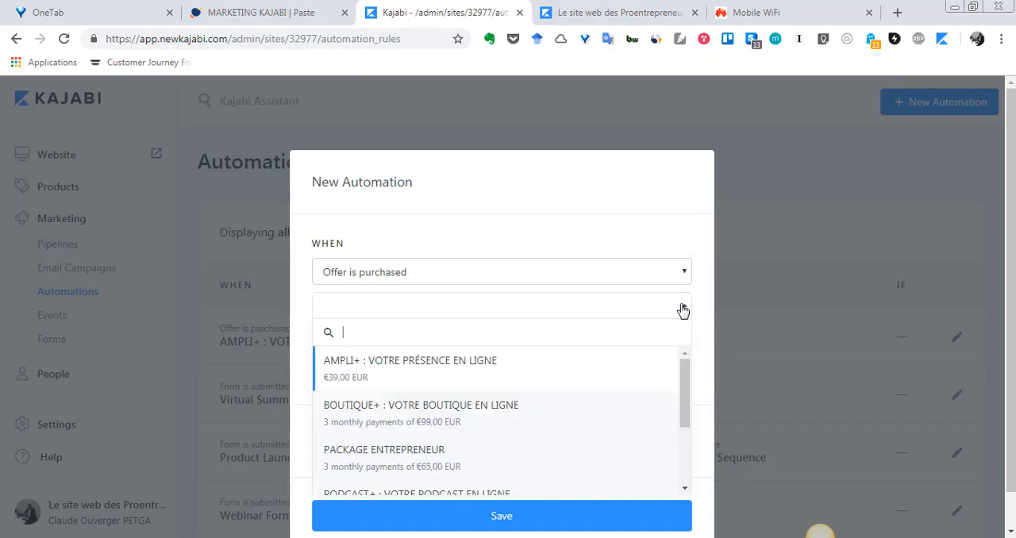
{"action": "scroll", "coordinate": [433, 381], "scroll_direction": "down", "scroll_amount": 2}
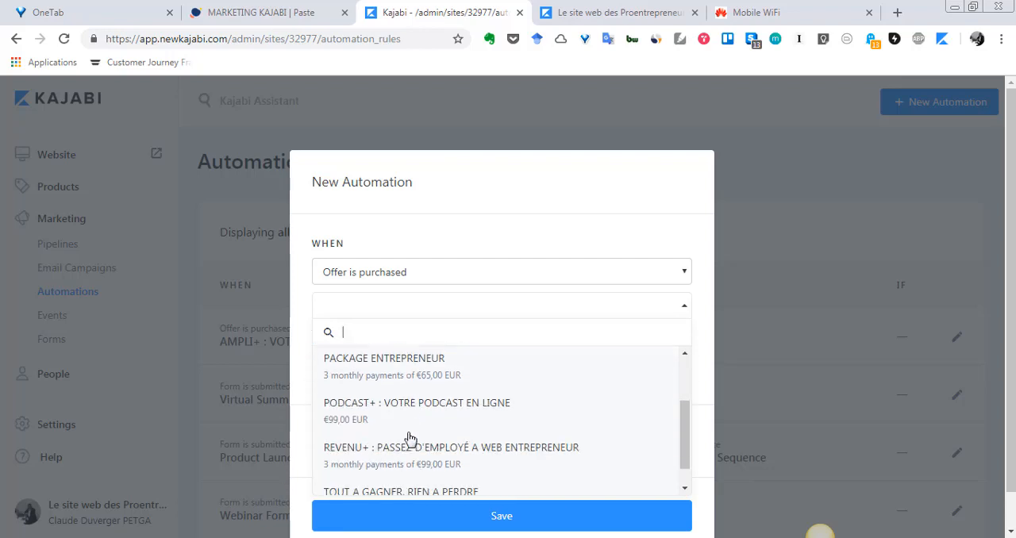
{"action": "scroll", "coordinate": [413, 445], "scroll_direction": "up", "scroll_amount": 2}
{"action": "left_click", "coordinate": [423, 464]}
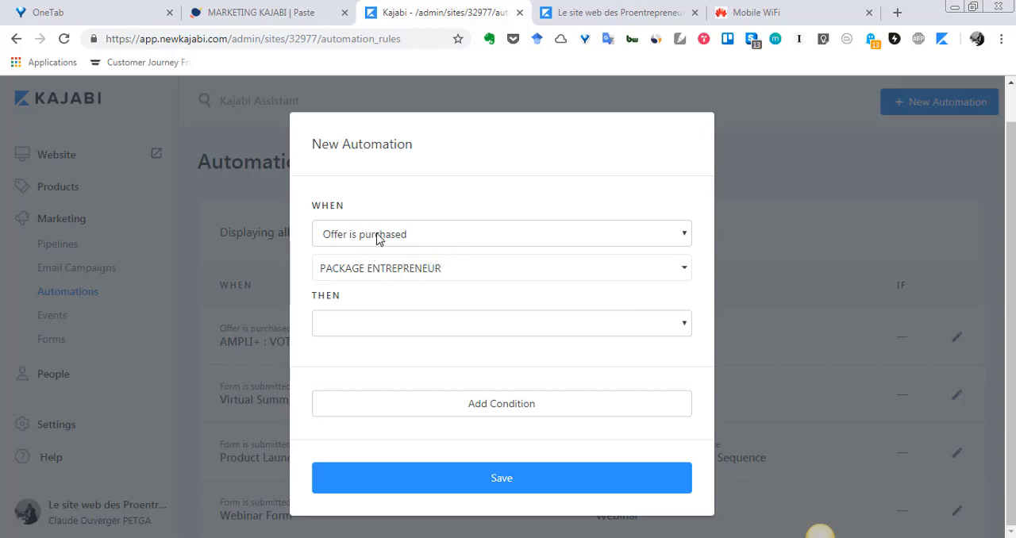
Set the automation's action to Subscribe to an email sequence with the BOUTIQUE+ sequence, and save it
{"action": "left_click", "coordinate": [682, 333]}
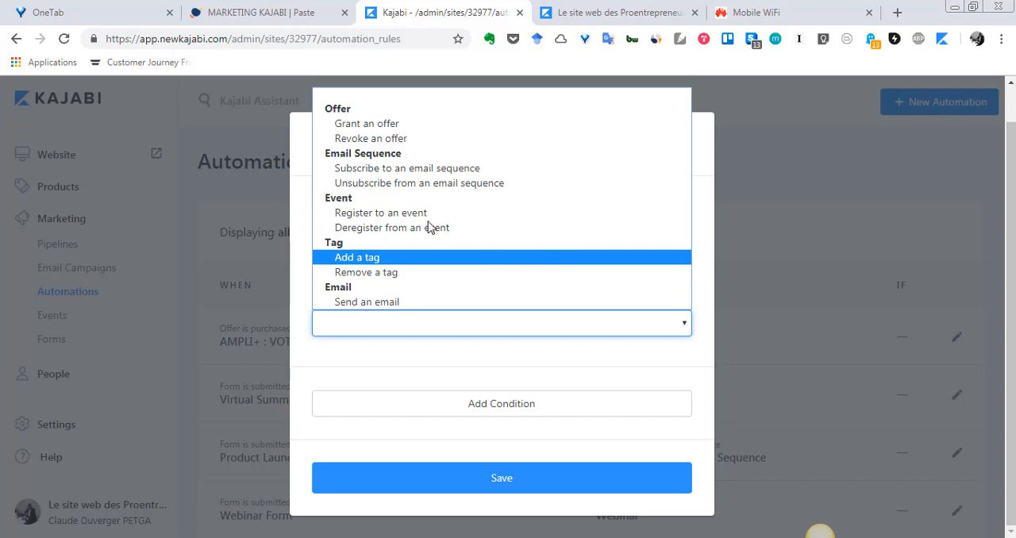
{"action": "left_click", "coordinate": [437, 169]}
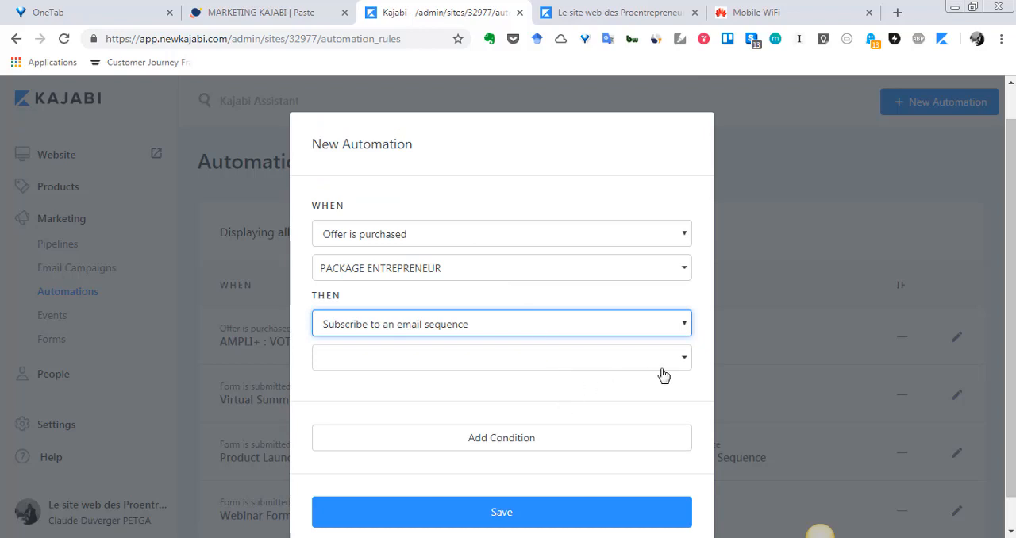
{"action": "left_click", "coordinate": [666, 362]}
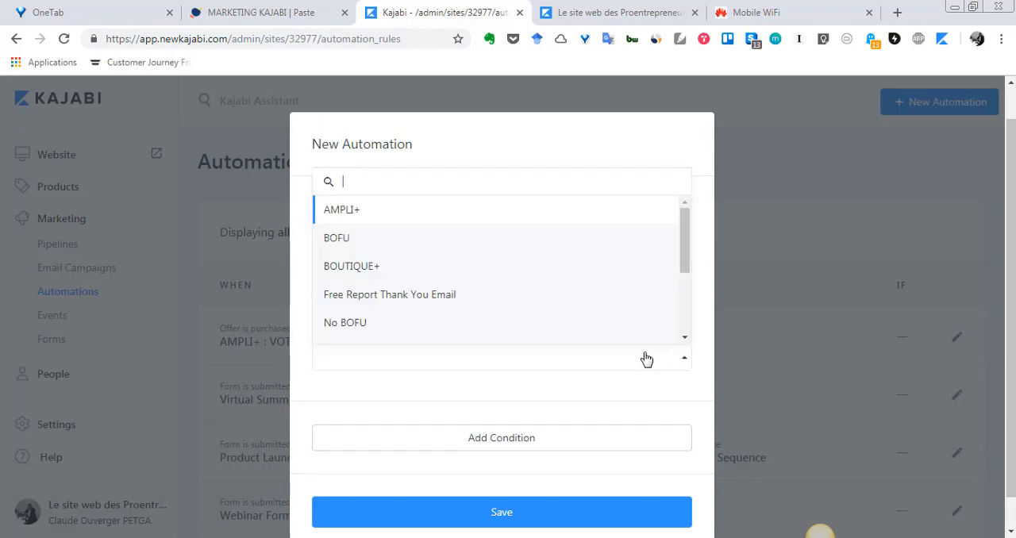
{"action": "left_click", "coordinate": [382, 268]}
{"action": "scroll", "coordinate": [620, 421], "scroll_direction": "down", "scroll_amount": 1}
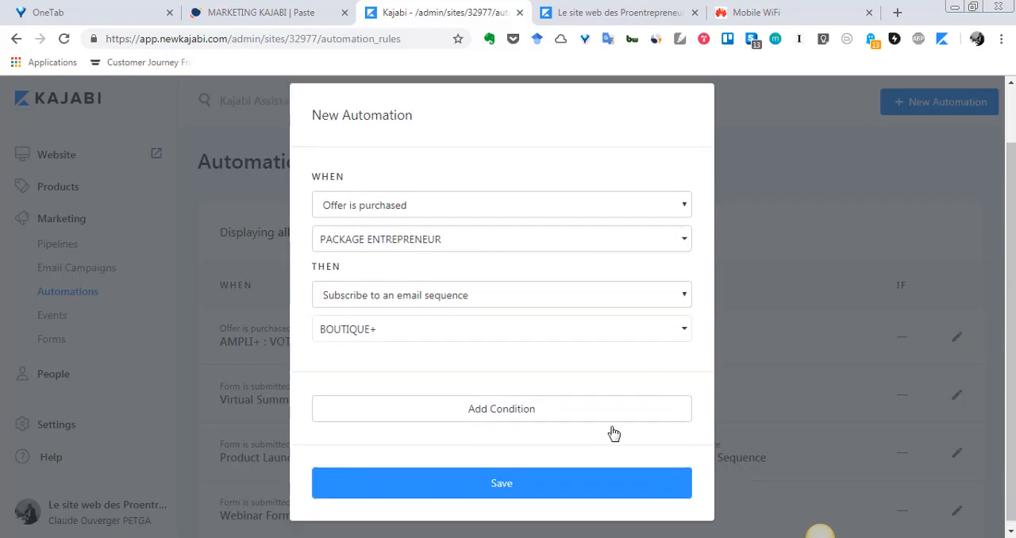
{"action": "left_click", "coordinate": [581, 478]}
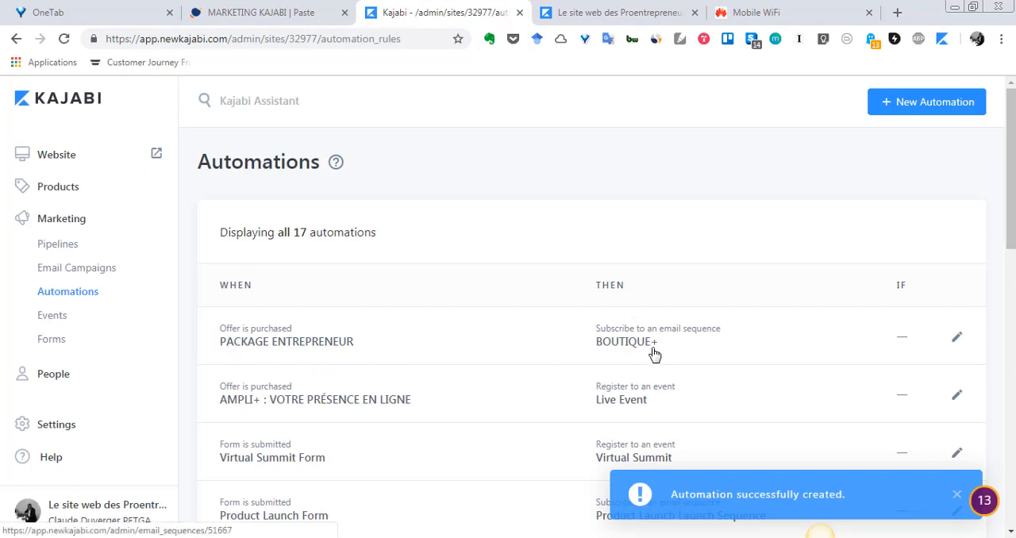
Look through the full automations list and examine the rules triggered when the BOFU email sequence is completed
{"action": "scroll", "coordinate": [653, 353], "scroll_direction": "down", "scroll_amount": 2}
{"action": "scroll", "coordinate": [654, 349], "scroll_direction": "down", "scroll_amount": 3}
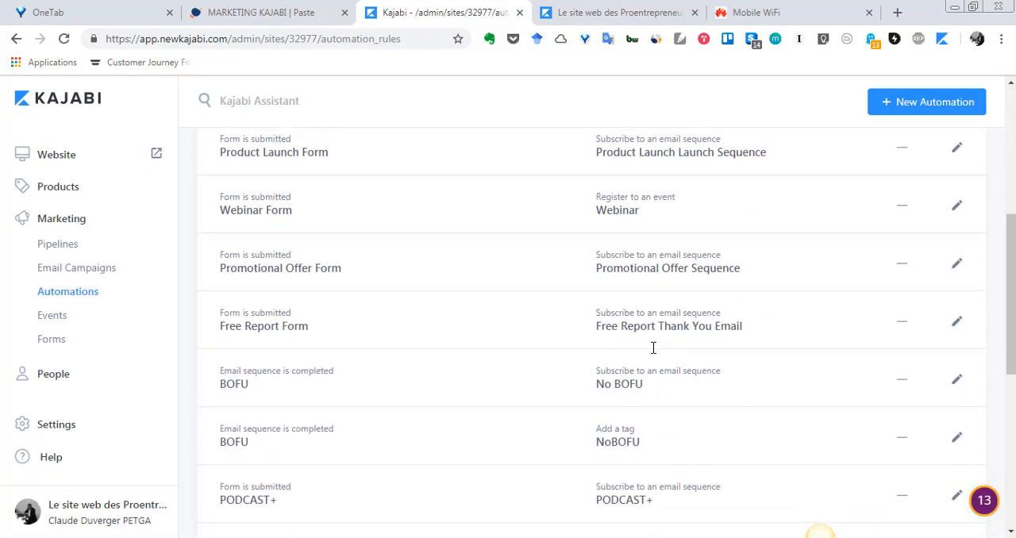
{"action": "scroll", "coordinate": [653, 350], "scroll_direction": "down", "scroll_amount": 5}
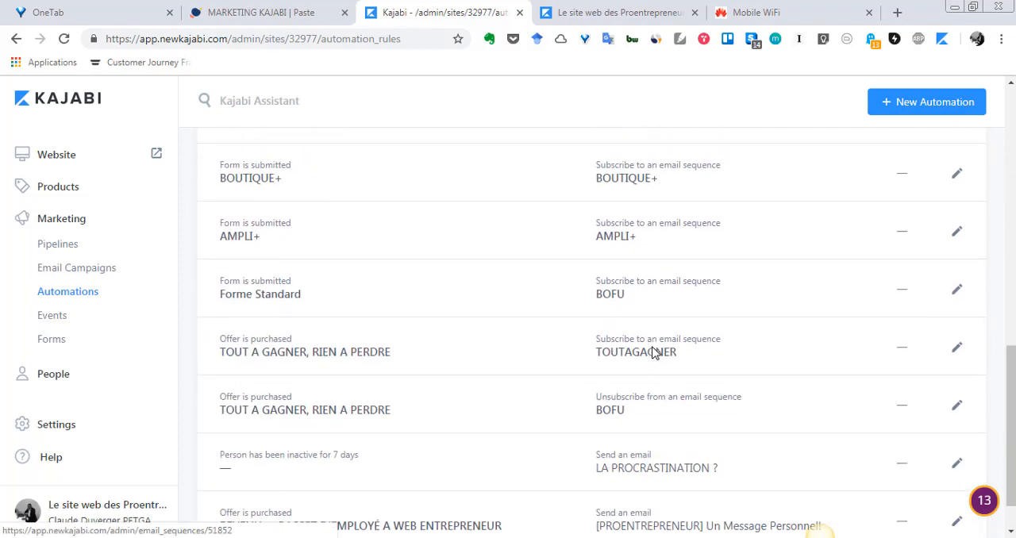
{"action": "scroll", "coordinate": [653, 354], "scroll_direction": "down", "scroll_amount": 1}
{"action": "scroll", "coordinate": [653, 353], "scroll_direction": "up", "scroll_amount": 4}
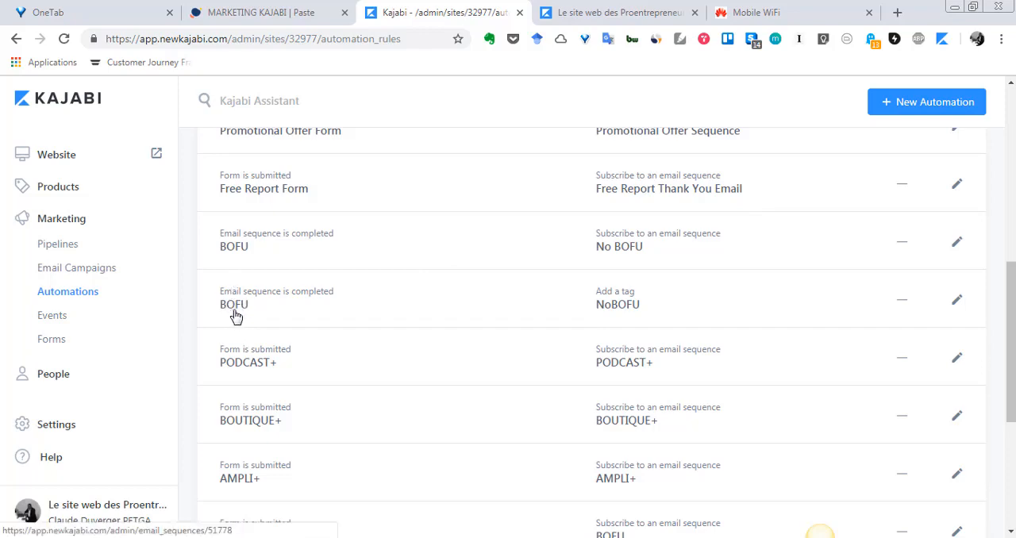
Check the free-guide sign-up form on the published website, and return to Kajabi to review the automations through to the last rule
{"action": "left_click", "coordinate": [703, 9]}
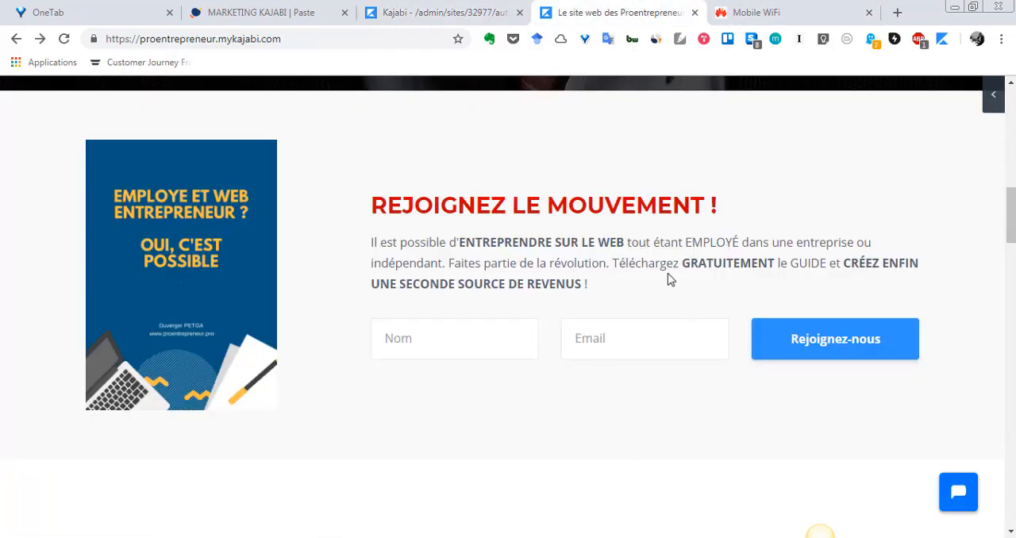
{"action": "left_click", "coordinate": [427, 8]}
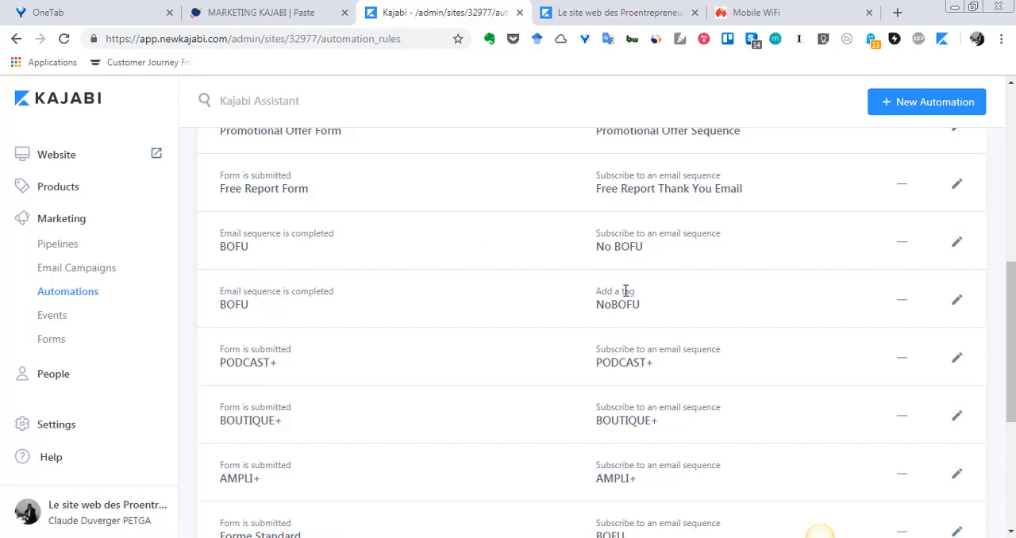
{"action": "scroll", "coordinate": [626, 292], "scroll_direction": "down", "scroll_amount": 4}
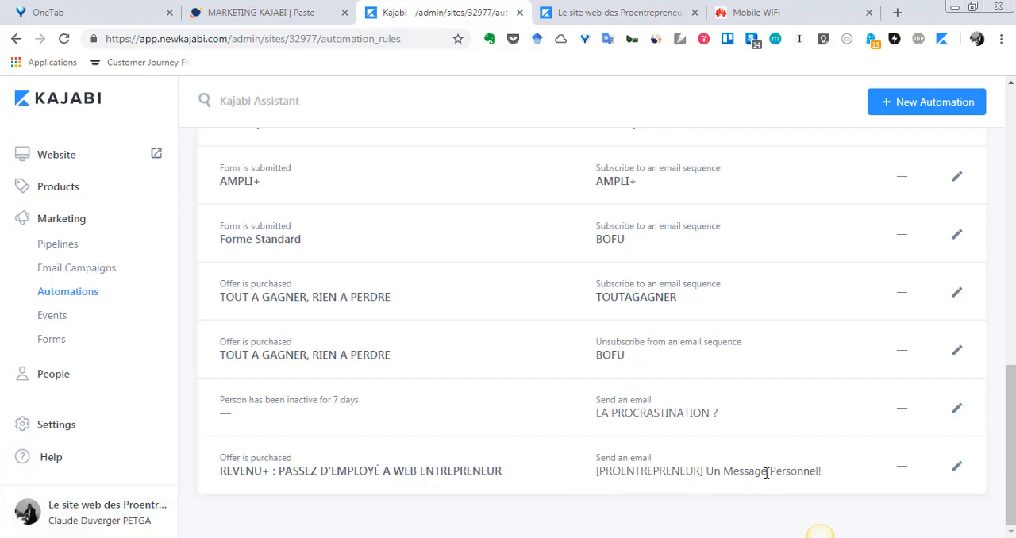
{"action": "scroll", "coordinate": [475, 329], "scroll_direction": "up", "scroll_amount": 10}
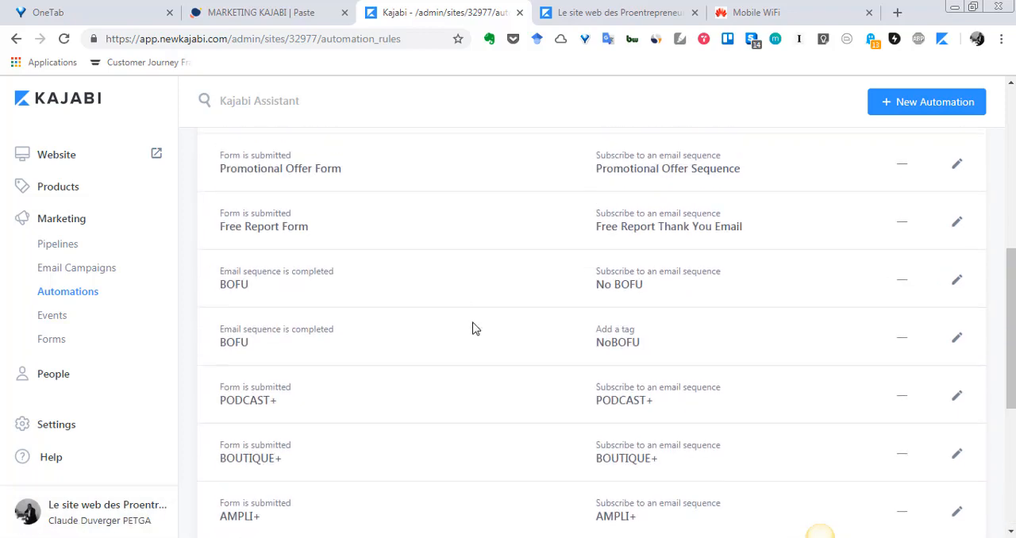
{"action": "scroll", "coordinate": [472, 329], "scroll_direction": "down", "scroll_amount": 5}
{"action": "scroll", "coordinate": [472, 329], "scroll_direction": "up", "scroll_amount": 5}
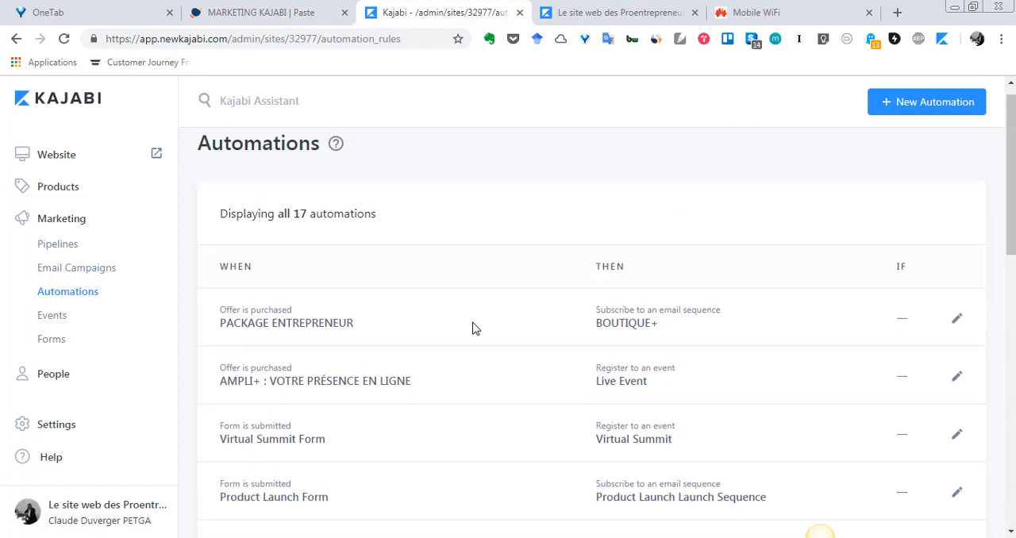
Review the automations list, examining which trigger leads to which action, from the PACKAGE ENTREPRENEUR purchase rule through the form and BOFU rules
{"action": "scroll", "coordinate": [474, 346], "scroll_direction": "down", "scroll_amount": 2}
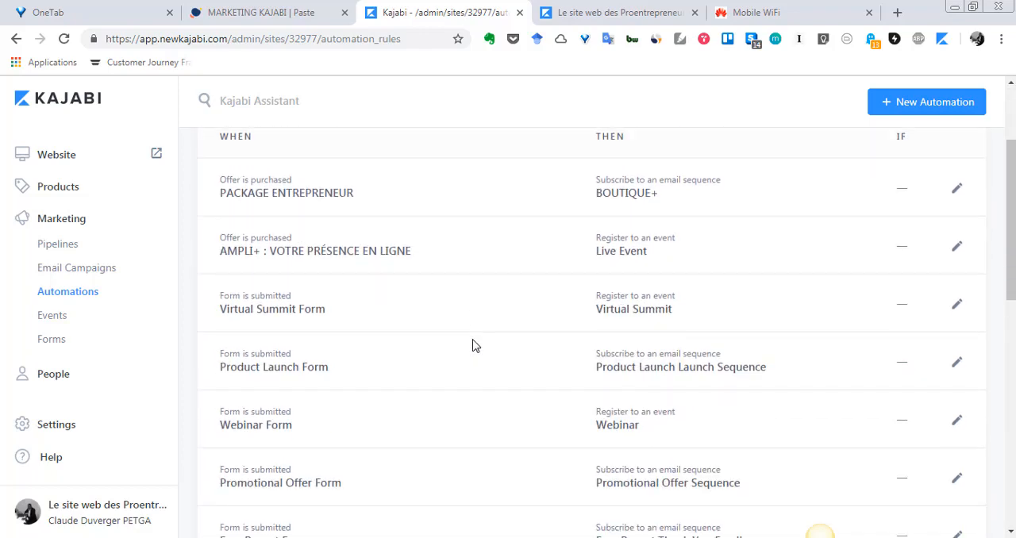
{"action": "scroll", "coordinate": [474, 346], "scroll_direction": "down", "scroll_amount": 5}
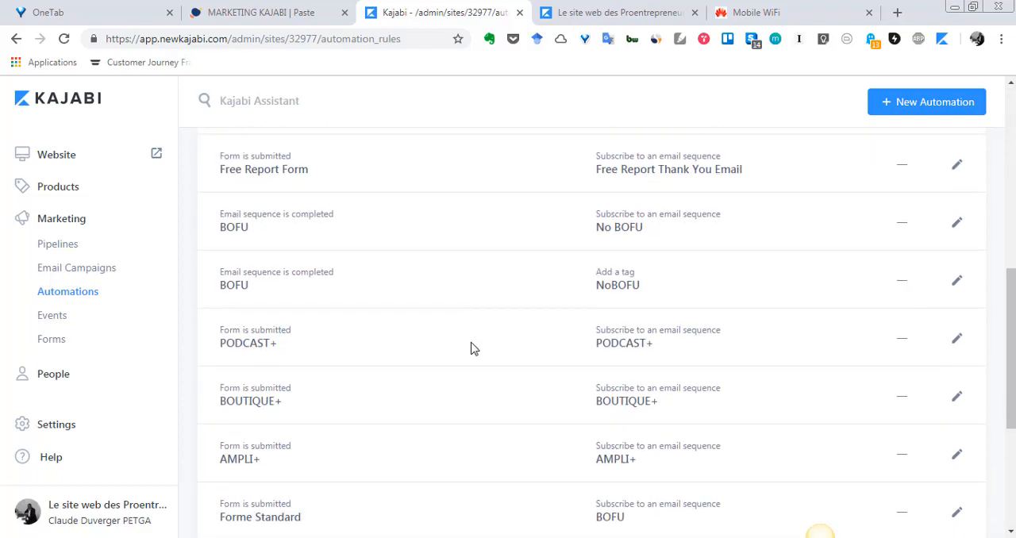
{"action": "scroll", "coordinate": [472, 345], "scroll_direction": "up", "scroll_amount": 7}
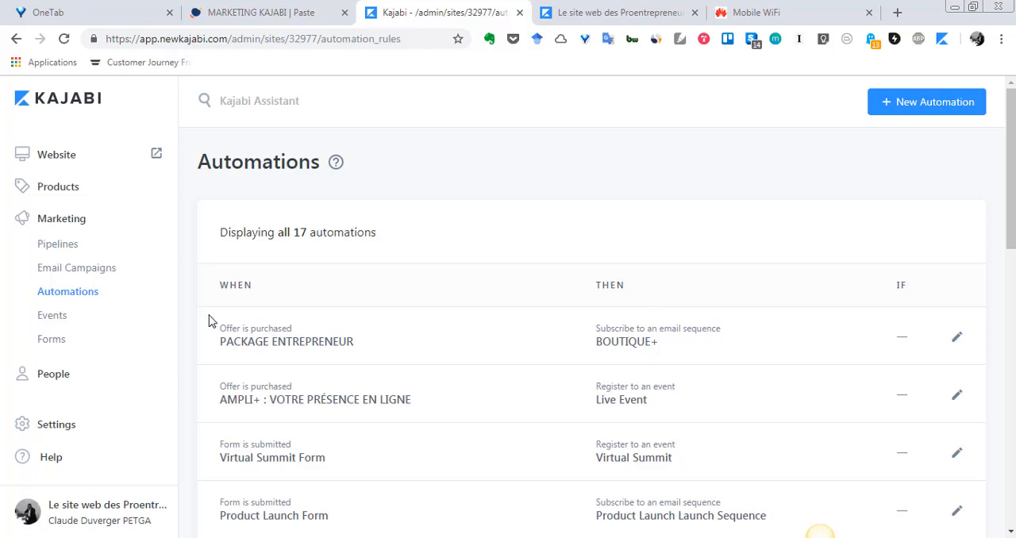
{"action": "scroll", "coordinate": [310, 283], "scroll_direction": "down", "scroll_amount": 1}
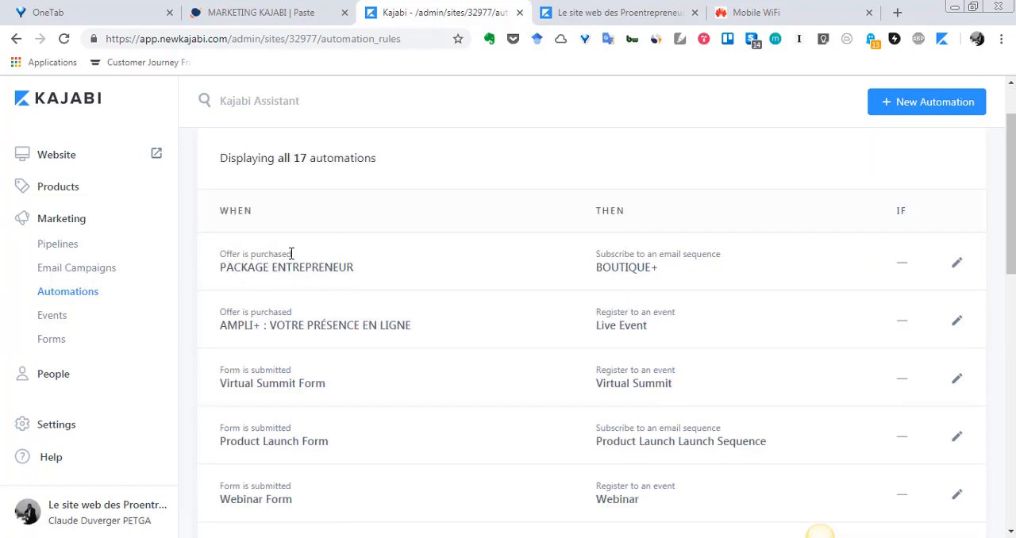
{"action": "scroll", "coordinate": [290, 262], "scroll_direction": "down", "scroll_amount": 4}
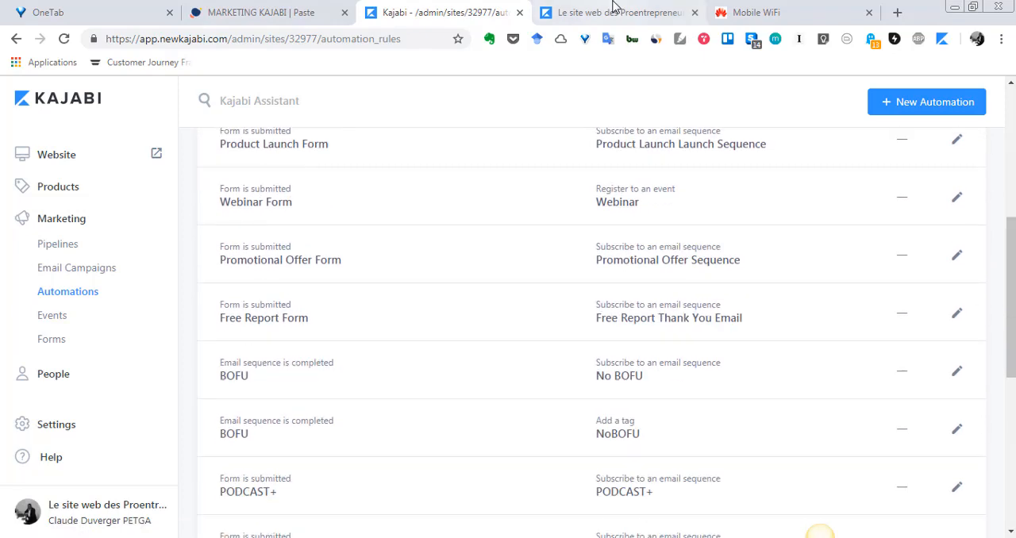
Compare the free-guide sign-up form on the published website with the form-triggered automations in Kajabi, and review the list back to its first rule
{"action": "left_click", "coordinate": [614, 10]}
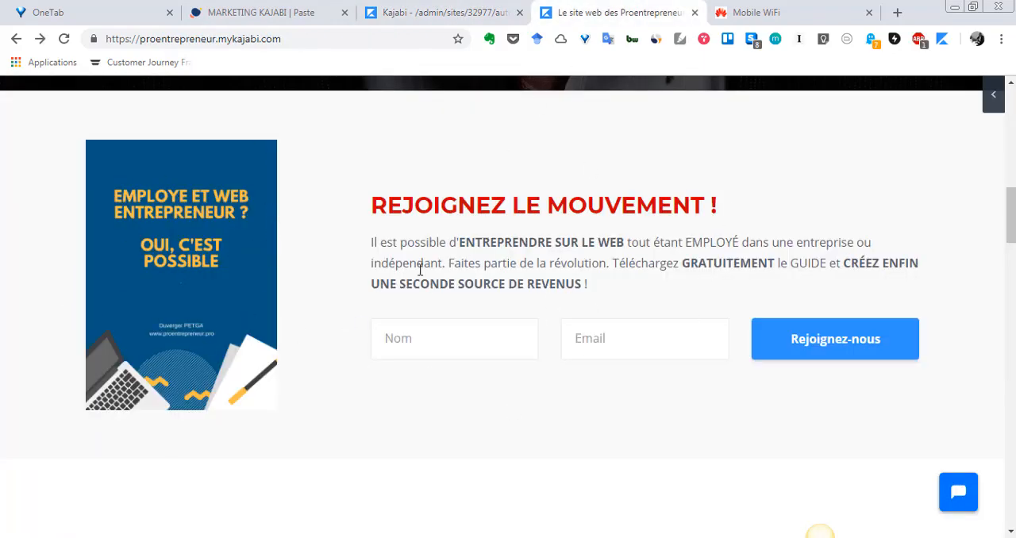
{"action": "left_click", "coordinate": [466, 11]}
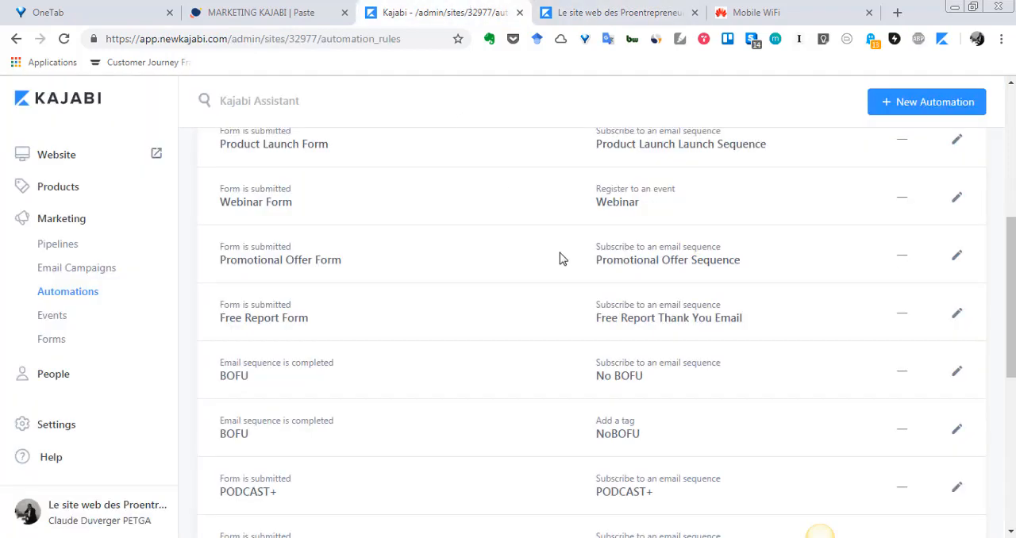
{"action": "left_click", "coordinate": [615, 11]}
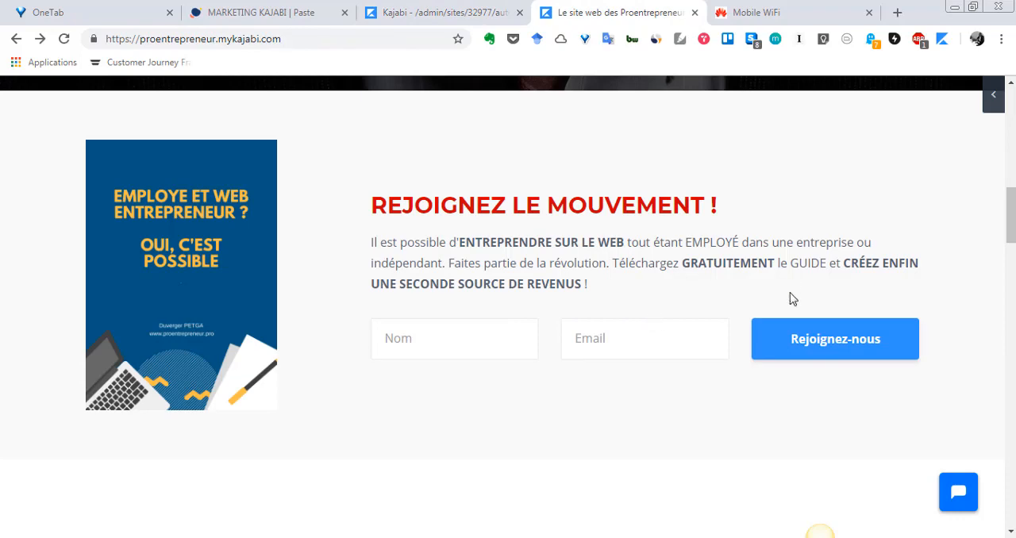
{"action": "left_click", "coordinate": [425, 12]}
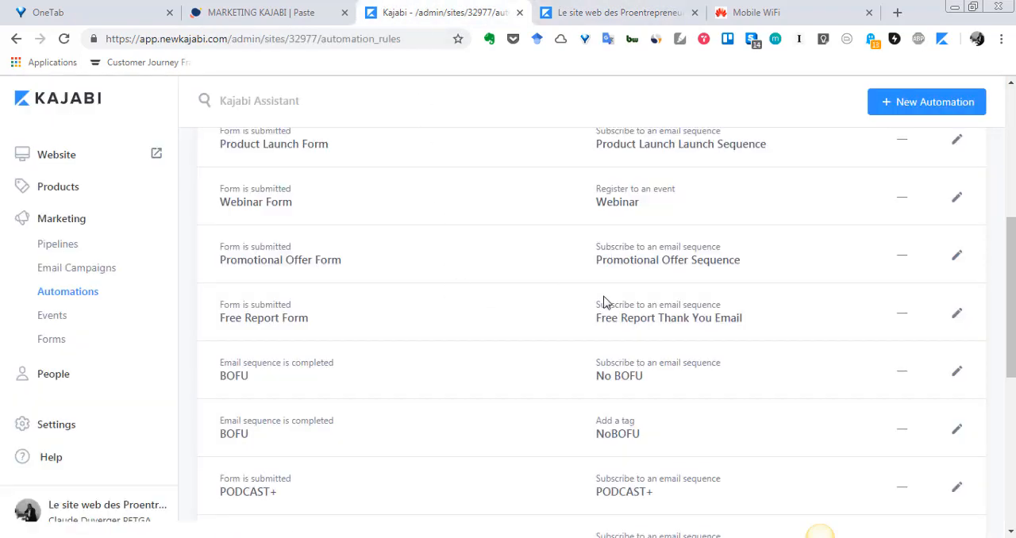
{"action": "scroll", "coordinate": [602, 333], "scroll_direction": "up", "scroll_amount": 3}
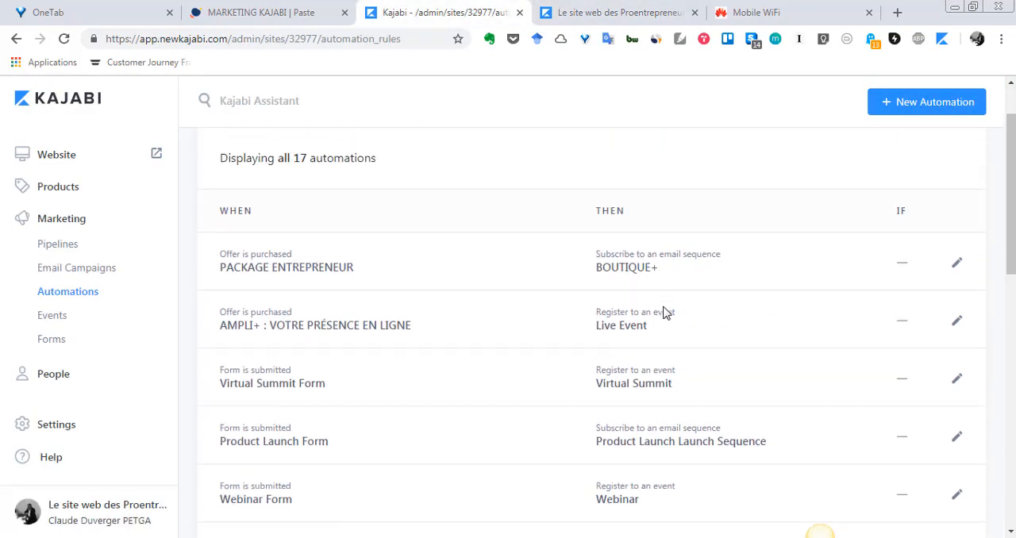
{"action": "scroll", "coordinate": [665, 312], "scroll_direction": "down", "scroll_amount": 3}
{"action": "scroll", "coordinate": [665, 312], "scroll_direction": "up", "scroll_amount": 3}
{"action": "scroll", "coordinate": [499, 370], "scroll_direction": "up", "scroll_amount": 1}
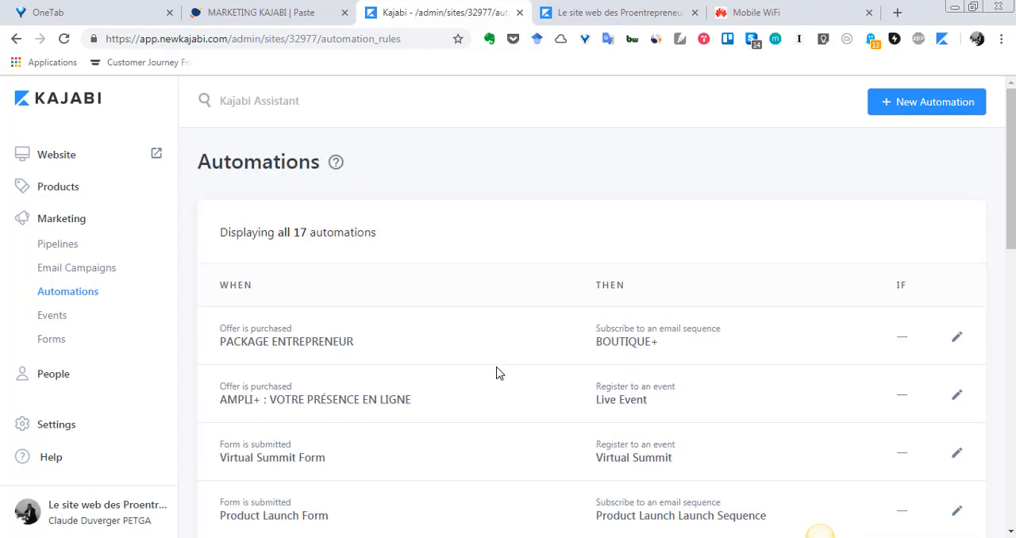